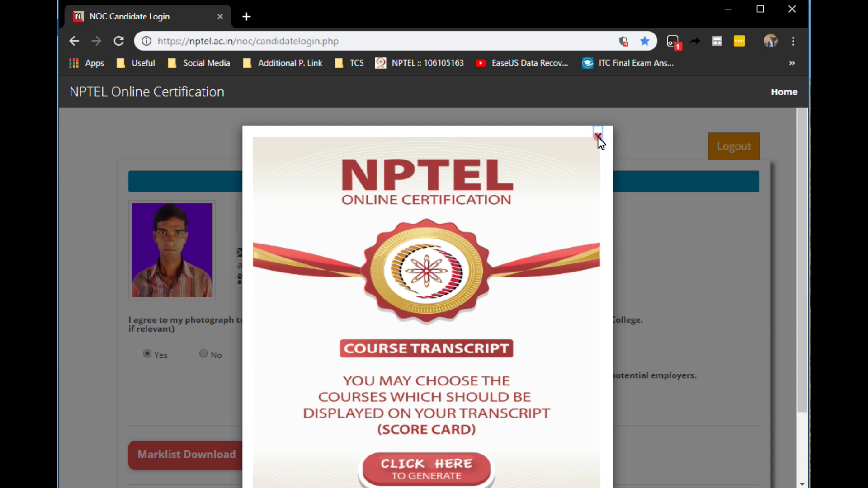
# Log out of the candidate profile and sign back in through Candidate Login with the existing Google account, allowing nptel.ac.in access.
pyautogui.click(733, 144)
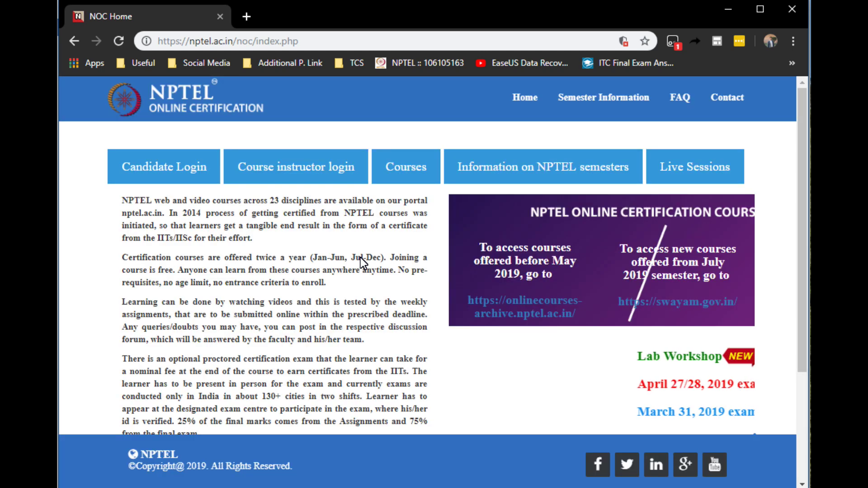
pyautogui.click(156, 163)
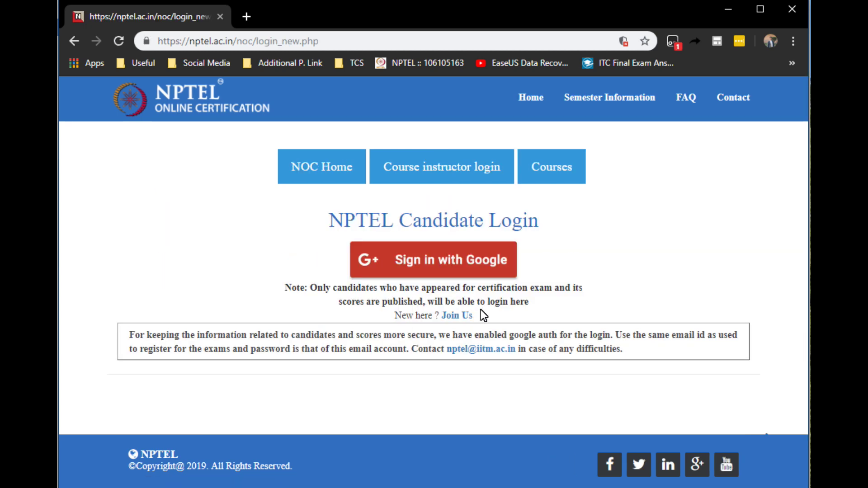
pyautogui.click(468, 254)
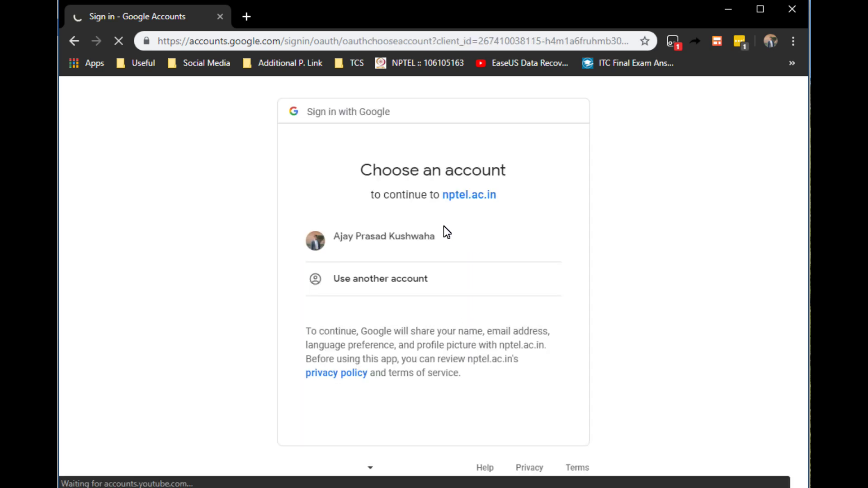
pyautogui.click(442, 247)
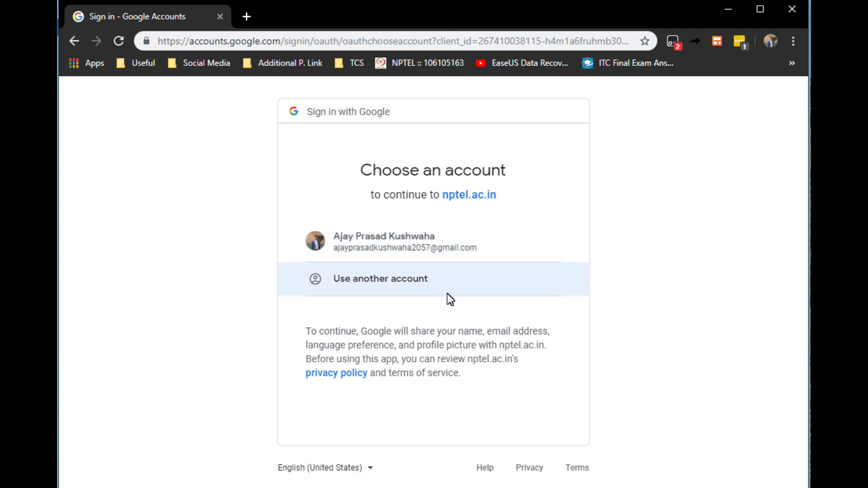
pyautogui.click(425, 242)
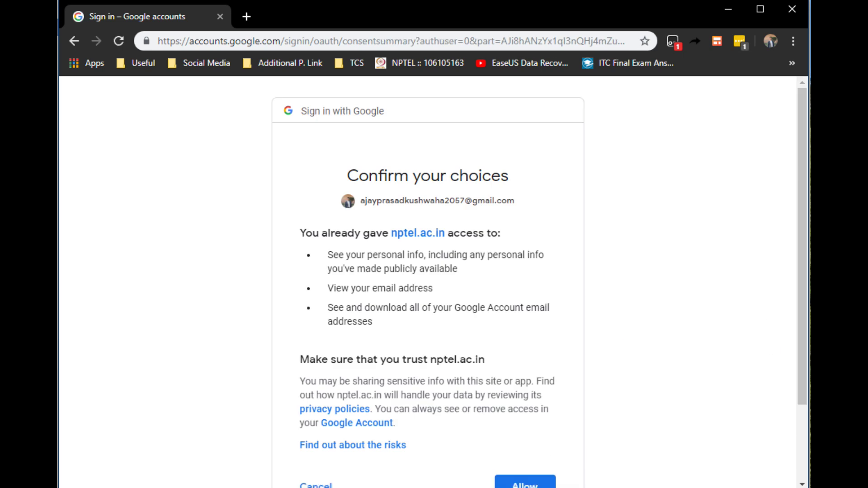
pyautogui.moveTo(807, 322); pyautogui.dragTo(802, 361)
pyautogui.click(539, 429)
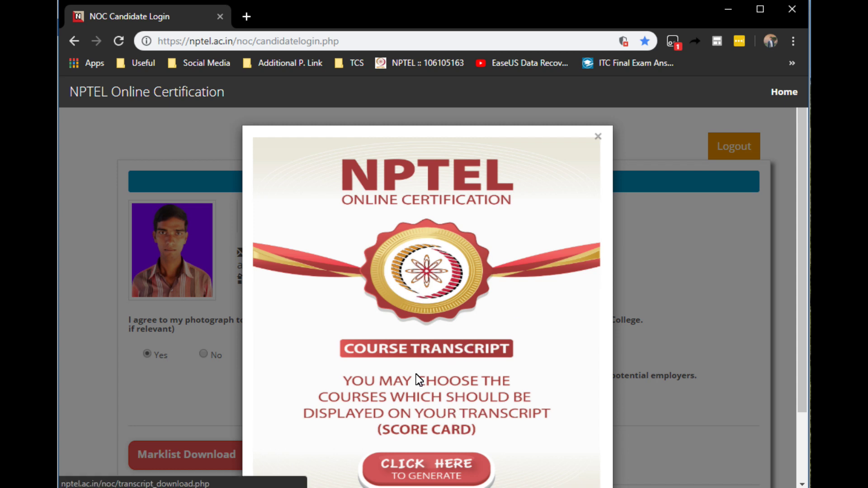
# Open the course transcript generator and select the first five courses, Computer Architecture and Organisation down to Problem Solving through Programming in C.
pyautogui.click(428, 468)
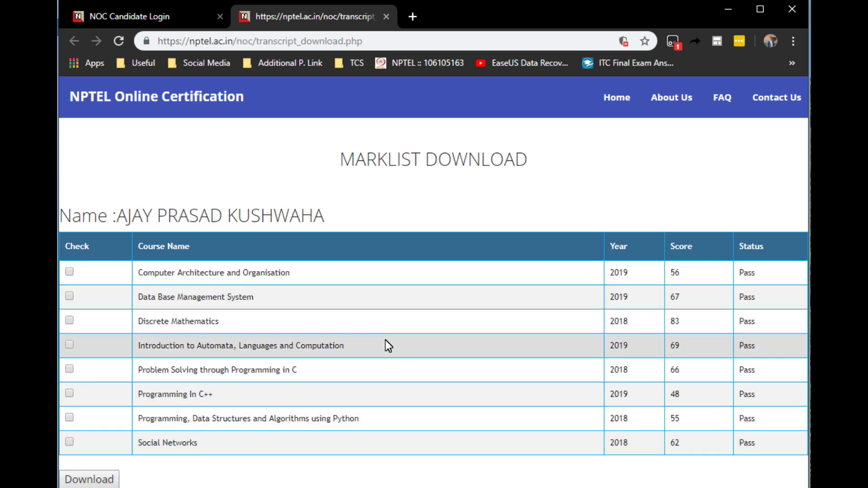
pyautogui.click(68, 272)
pyautogui.click(70, 297)
pyautogui.click(69, 320)
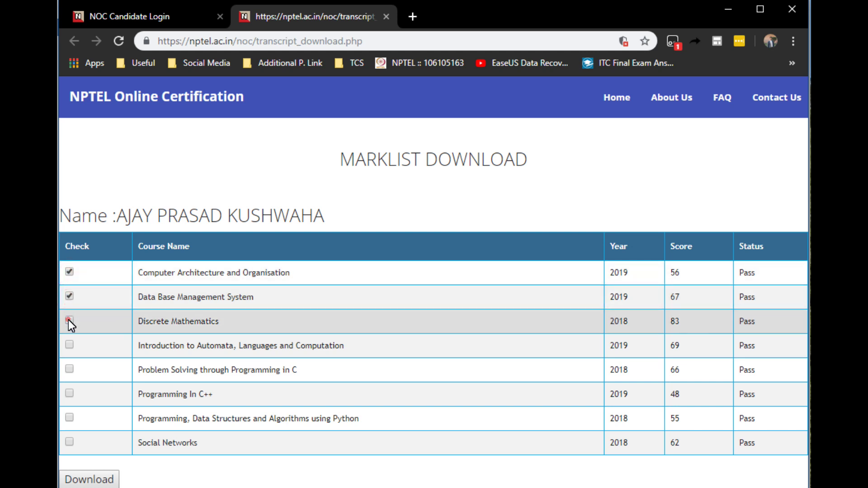
pyautogui.click(70, 345)
pyautogui.click(68, 366)
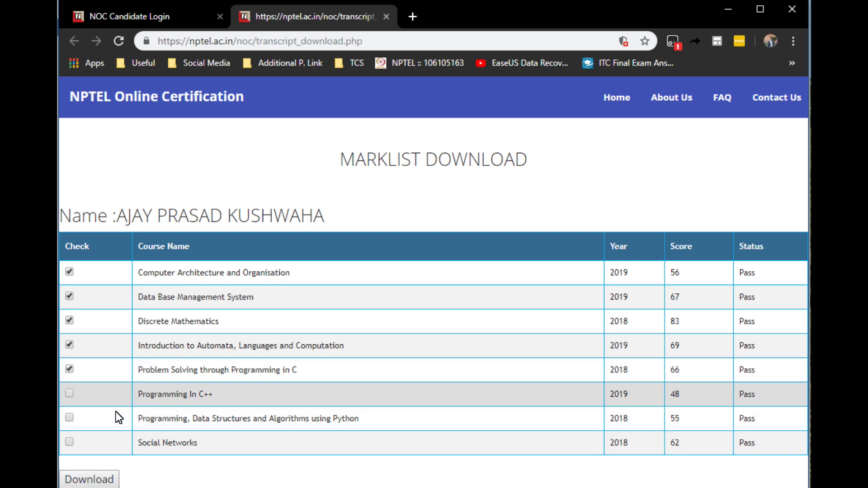
# Replace Computer Architecture and Organisation with Social Networks in the course selection and download the marklist.
pyautogui.click(68, 272)
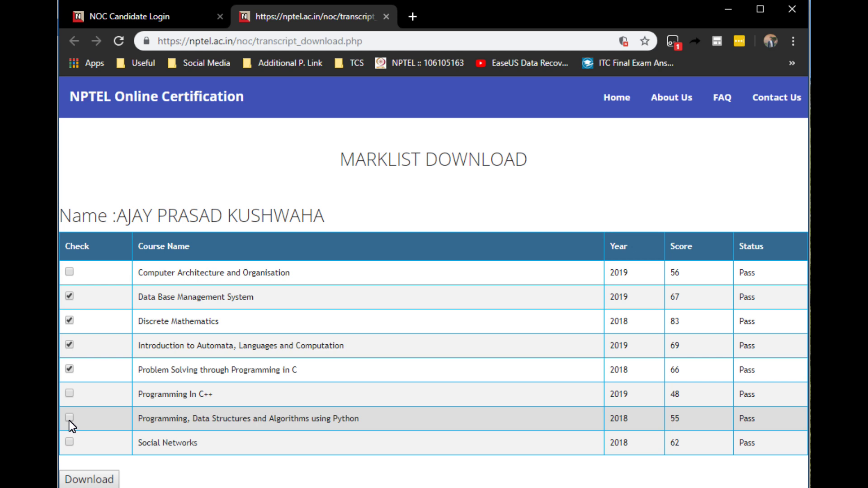
pyautogui.click(70, 442)
pyautogui.click(108, 481)
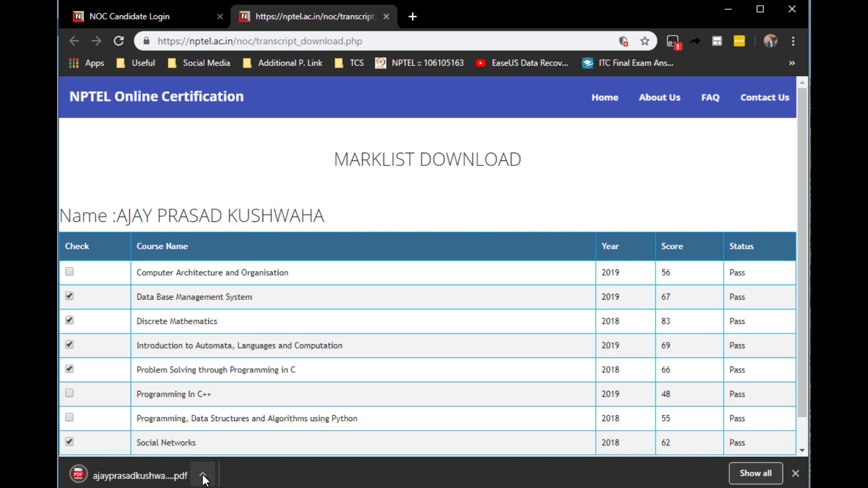
# Open the downloaded marklist PDF and review the selected courses' marks and the department list on the second page.
pyautogui.click(202, 476)
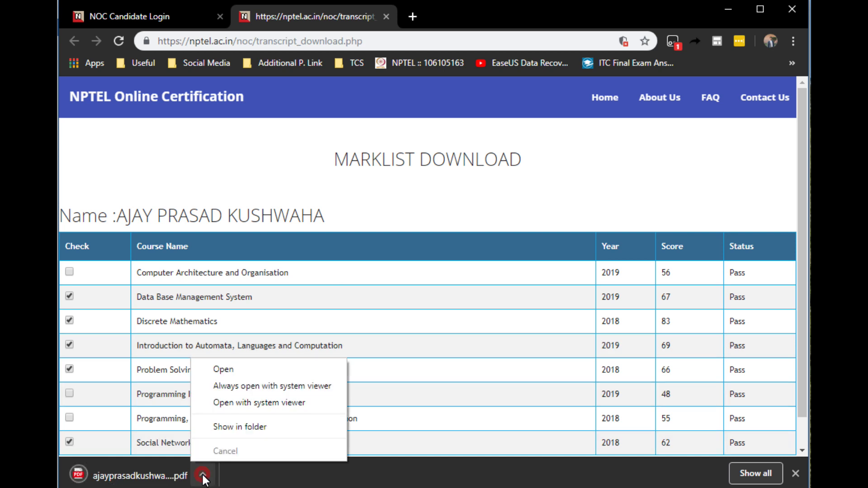
pyautogui.click(238, 370)
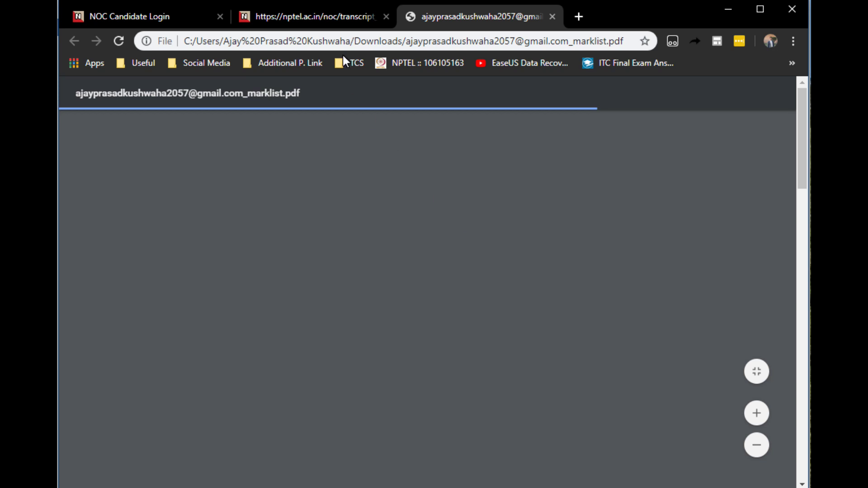
pyautogui.click(325, 18)
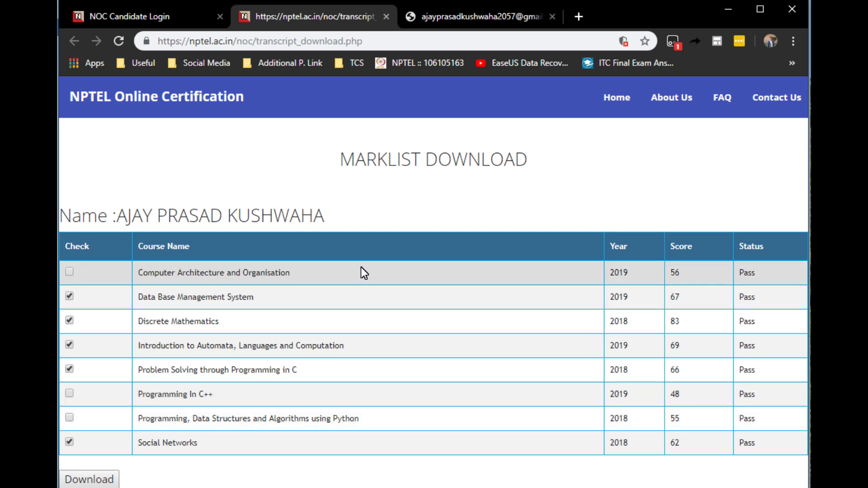
pyautogui.click(440, 20)
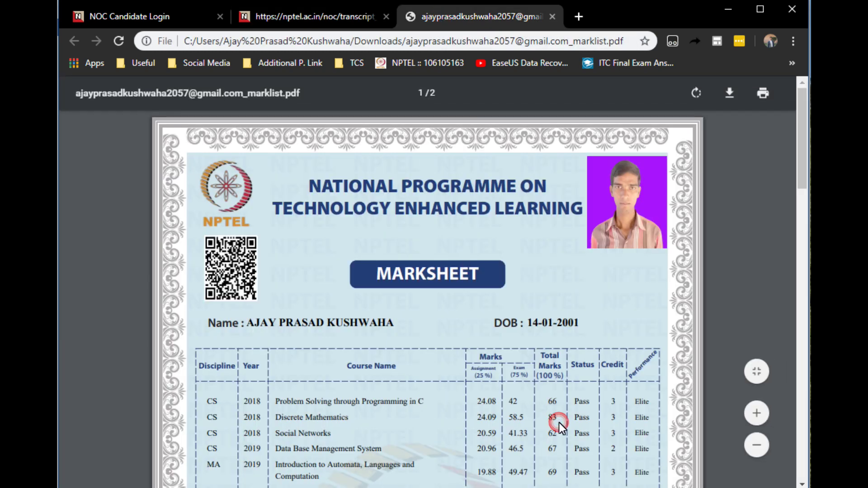
pyautogui.scroll(-2, 559, 422)
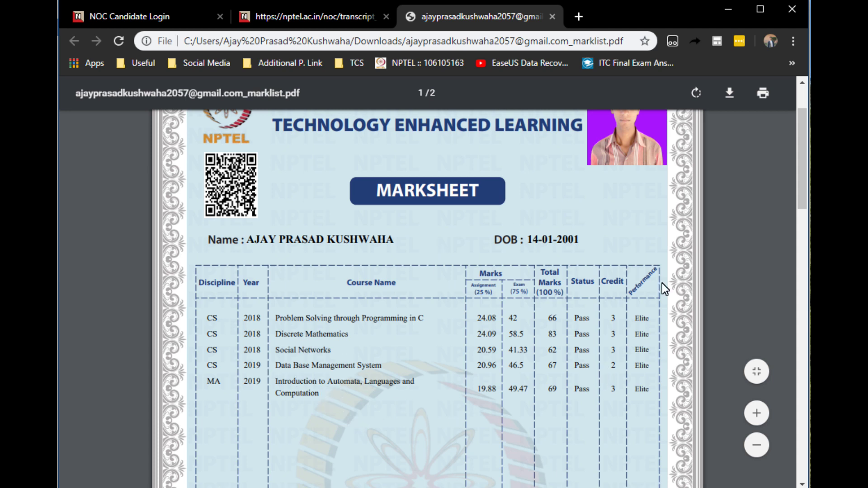
pyautogui.moveTo(804, 175); pyautogui.dragTo(798, 119)
pyautogui.click(803, 143)
pyautogui.moveTo(800, 176); pyautogui.dragTo(803, 467)
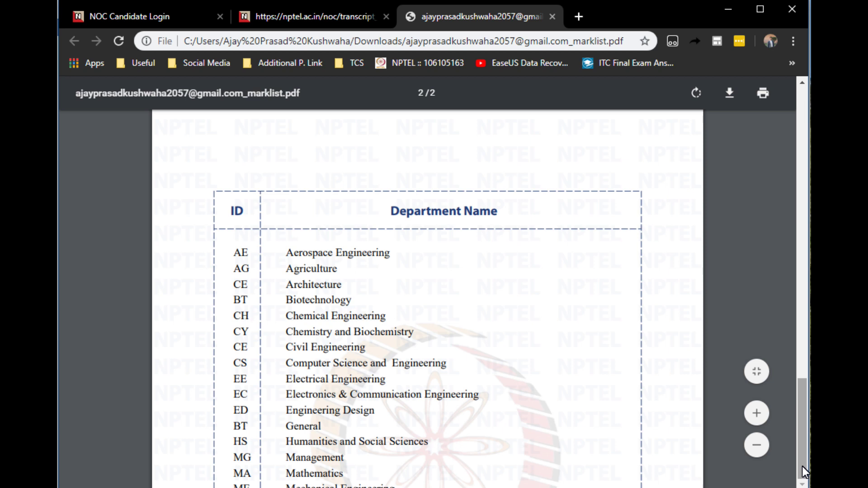
pyautogui.moveTo(802, 466); pyautogui.dragTo(796, 199)
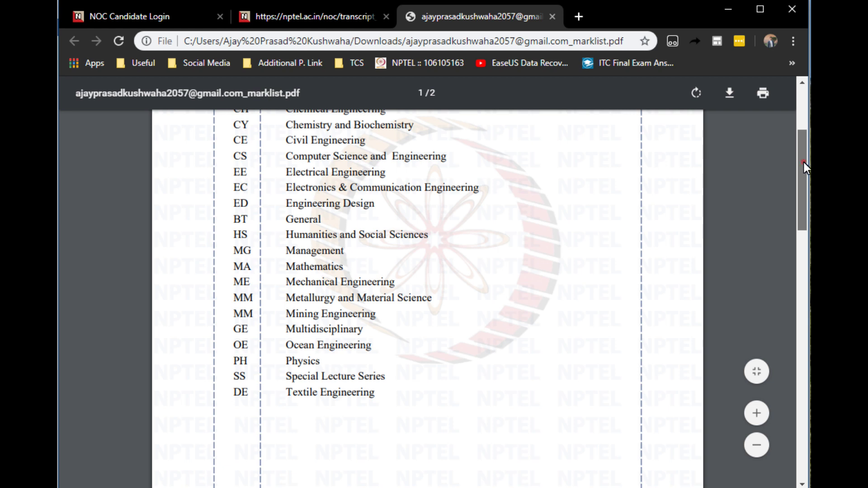
# Return to the candidate profile, dismiss the course transcript popup and open the scores page for Discrete Mathematics.
pyautogui.click(151, 17)
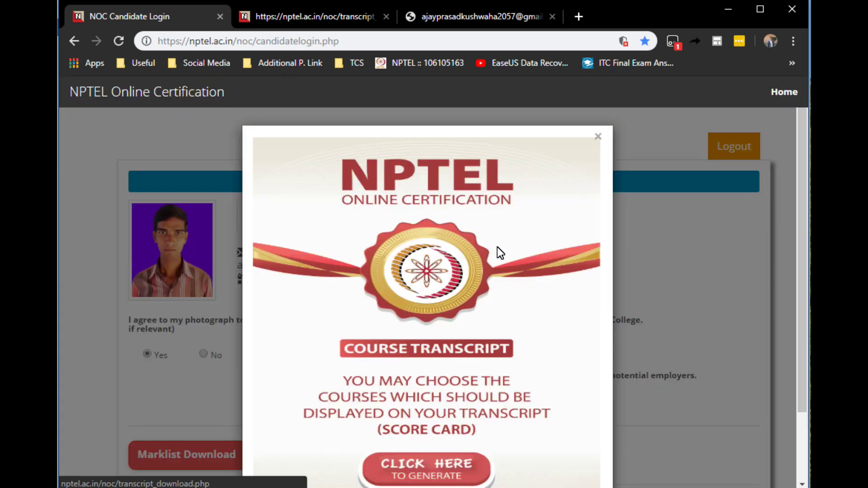
pyautogui.click(598, 136)
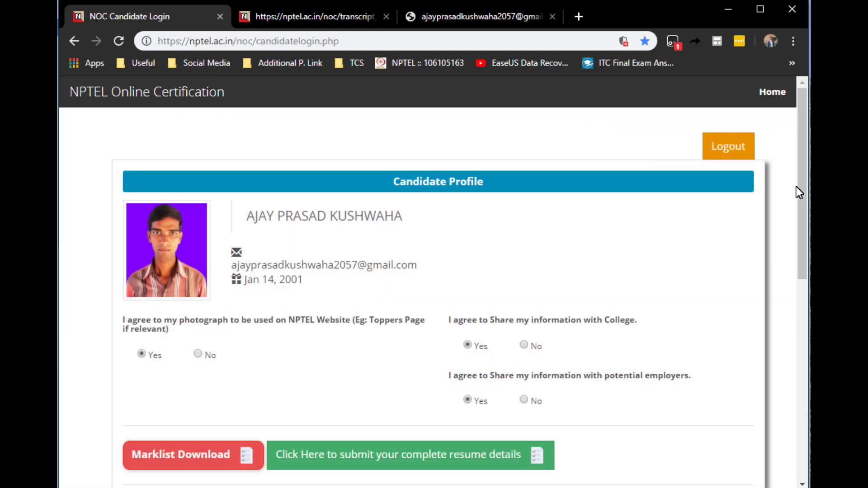
pyautogui.moveTo(805, 188); pyautogui.dragTo(803, 310)
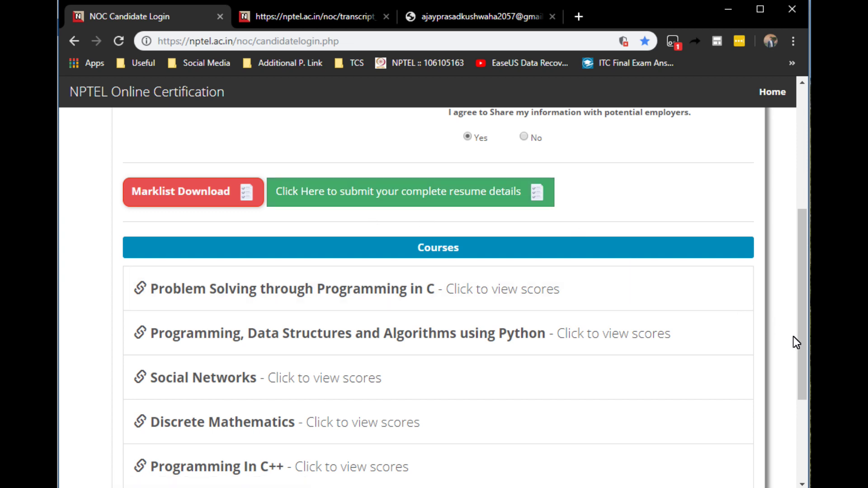
pyautogui.moveTo(802, 324); pyautogui.dragTo(805, 380)
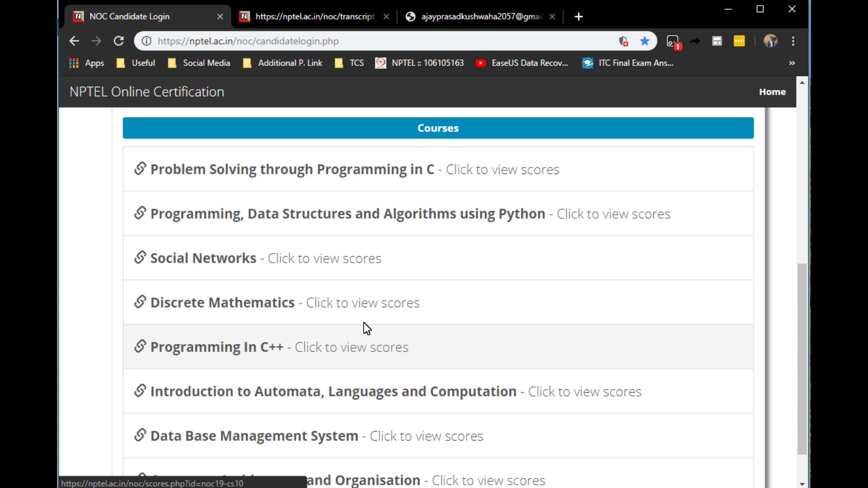
pyautogui.click(354, 302)
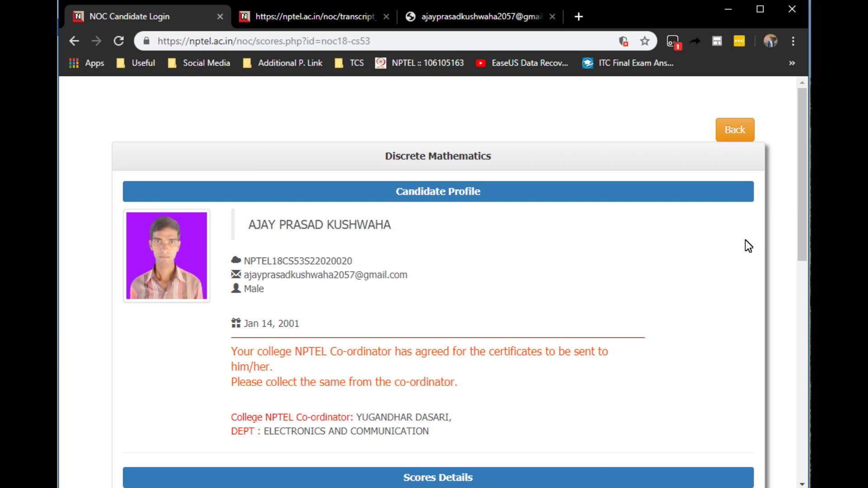
# Review the college co-ordinator notice and the weekly assignment scores for Discrete Mathematics.
pyautogui.moveTo(802, 222); pyautogui.dragTo(803, 307)
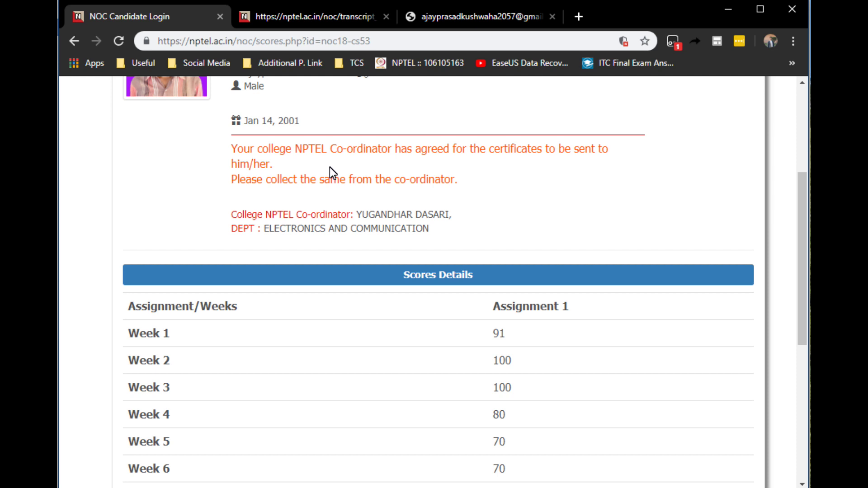
pyautogui.moveTo(288, 140); pyautogui.dragTo(443, 214)
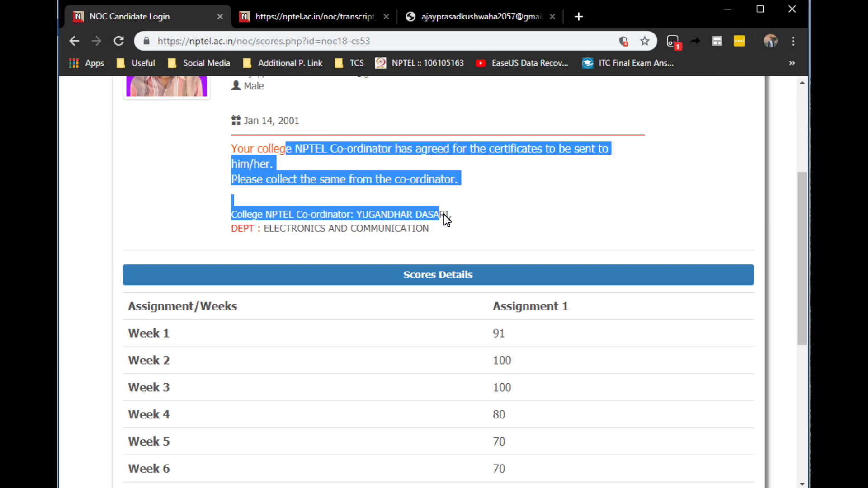
pyautogui.click(470, 219)
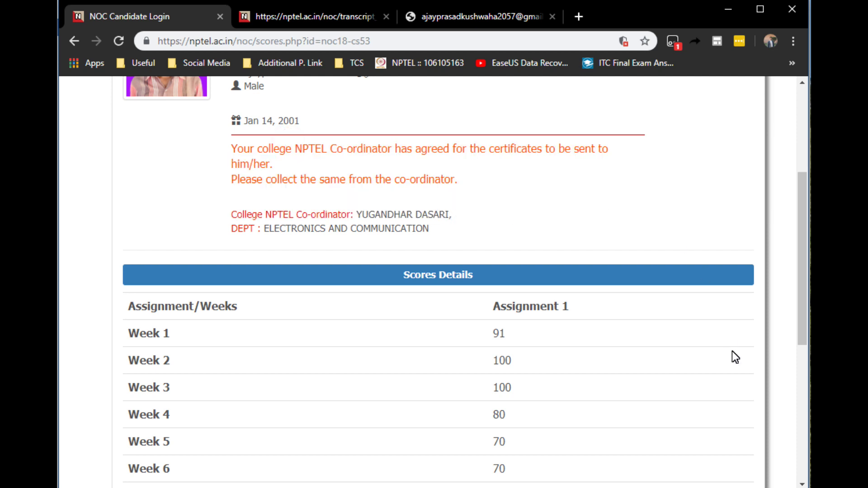
pyautogui.moveTo(803, 307); pyautogui.dragTo(807, 421)
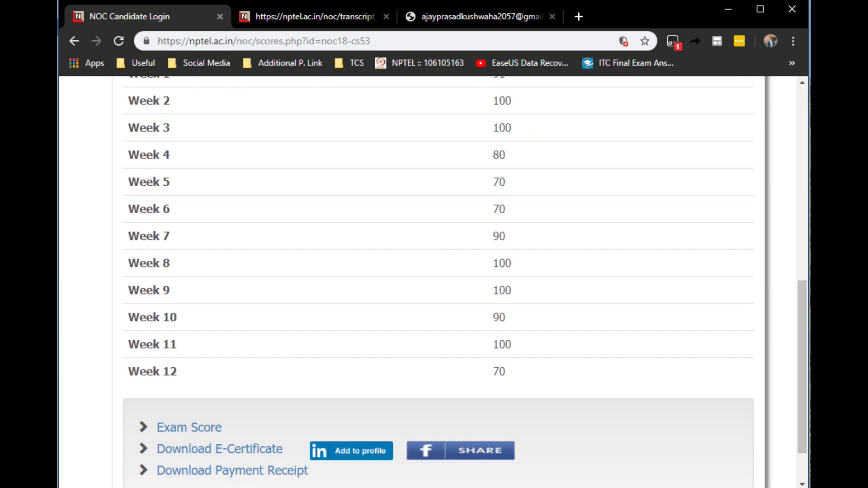
pyautogui.moveTo(801, 383); pyautogui.dragTo(808, 443)
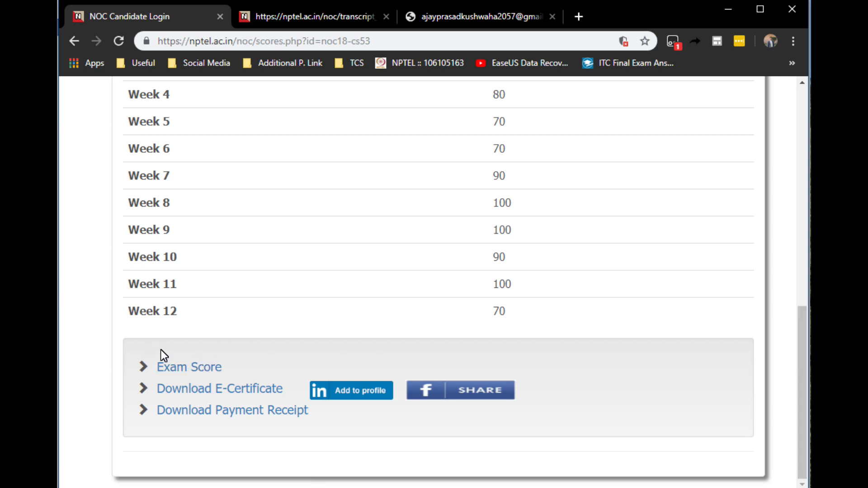
# View the exam score breakdown and the e-certificate for Discrete Mathematics, returning to the scores page.
pyautogui.click(193, 368)
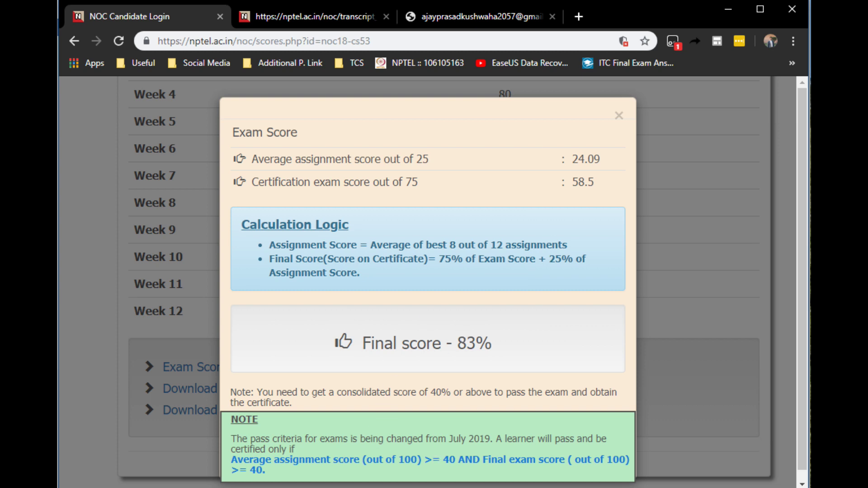
pyautogui.click(619, 114)
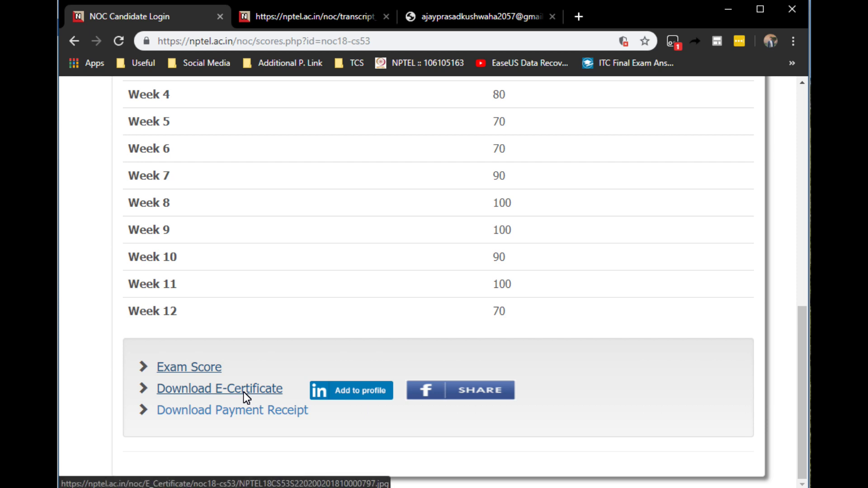
pyautogui.click(216, 389)
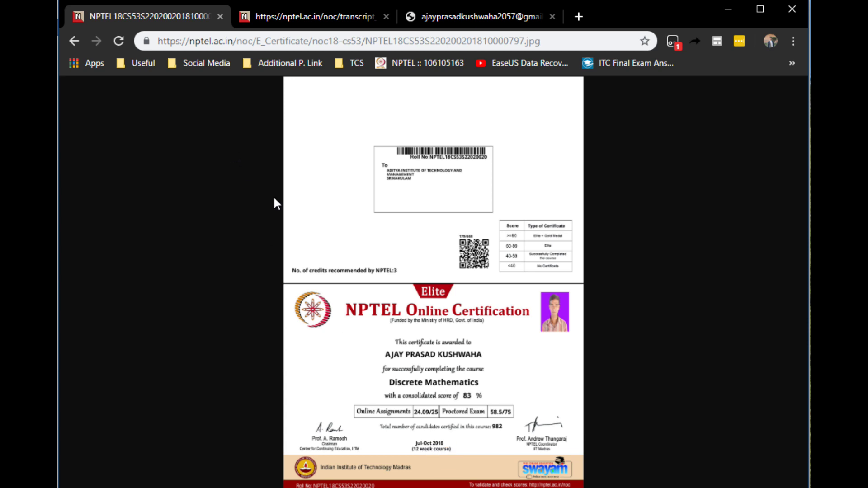
pyautogui.click(75, 46)
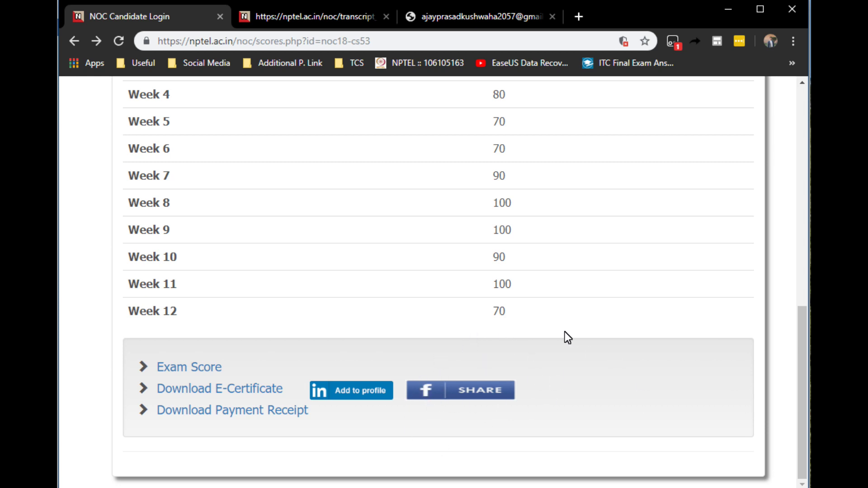
# Open the page for adding the Discrete Mathematics certificate to LinkedIn and review its instructions and sample screen.
pyautogui.click(353, 393)
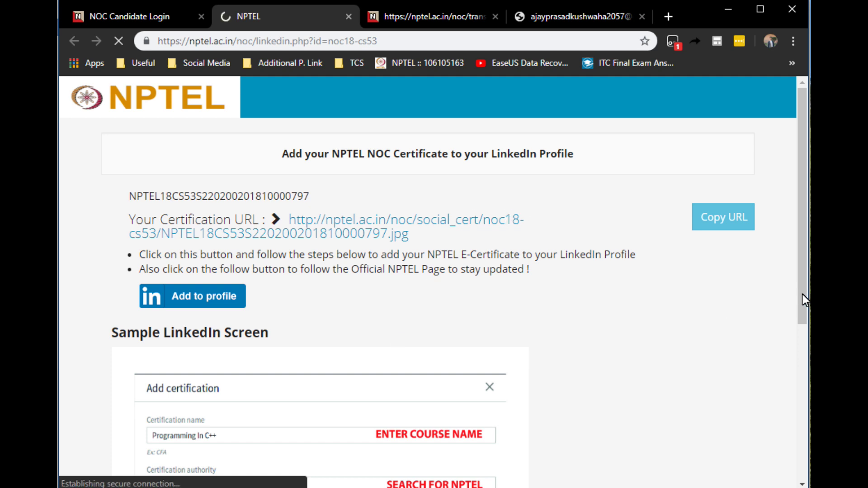
pyautogui.moveTo(800, 295); pyautogui.dragTo(799, 369)
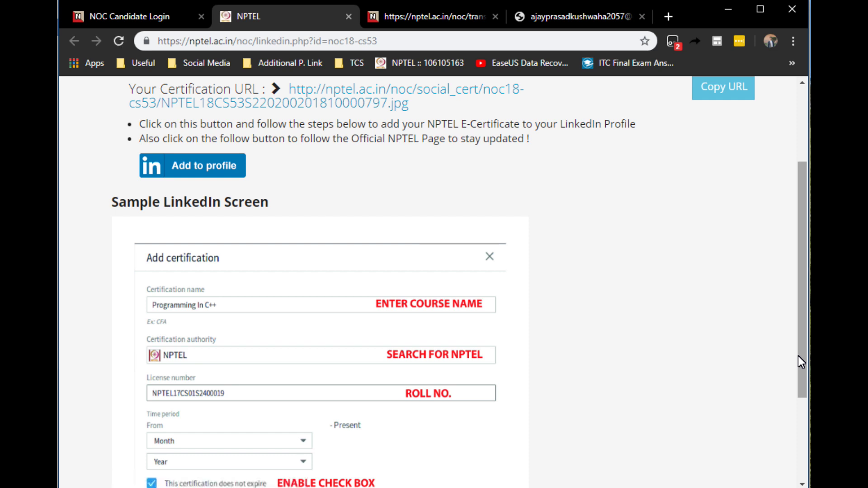
pyautogui.moveTo(801, 344); pyautogui.dragTo(800, 247)
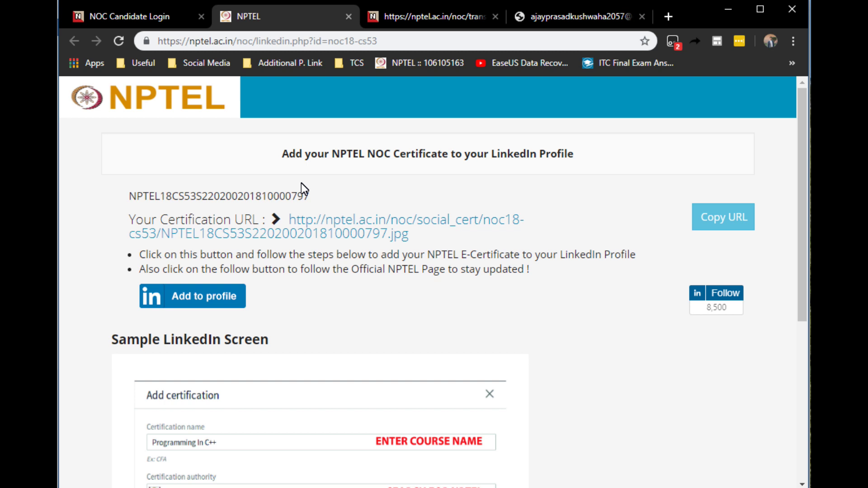
# Compare the course name and roll number on the scores page with the certification URL and fields of the sample LinkedIn form.
pyautogui.click(121, 10)
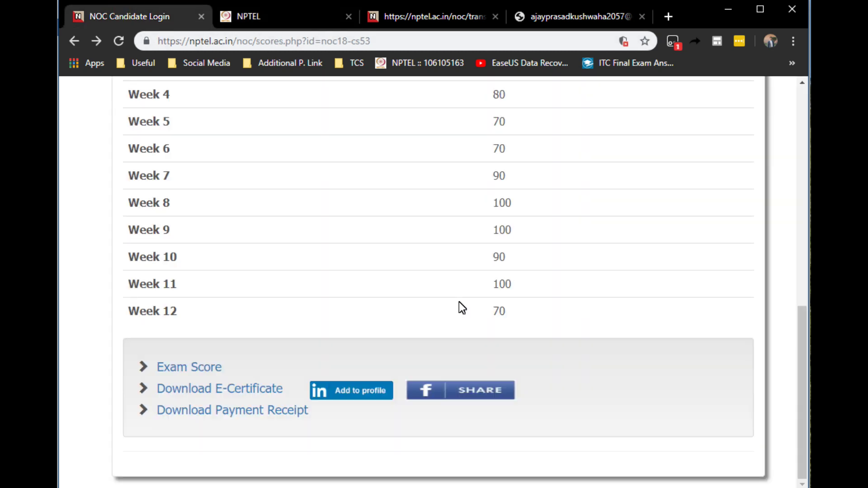
pyautogui.moveTo(804, 335); pyautogui.dragTo(803, 128)
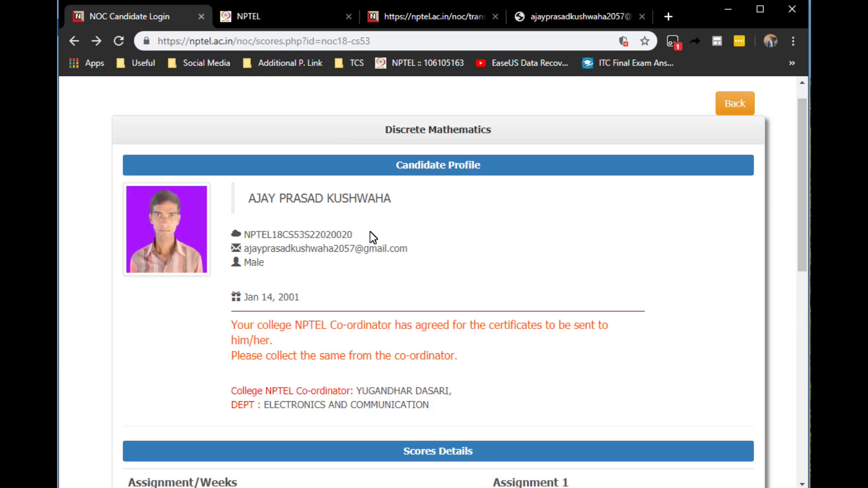
pyautogui.click(277, 16)
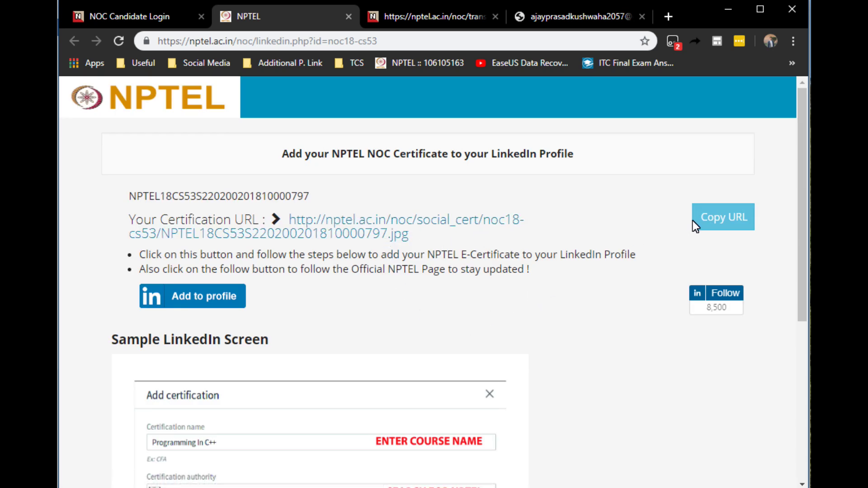
pyautogui.click(713, 216)
pyautogui.moveTo(803, 286); pyautogui.dragTo(808, 387)
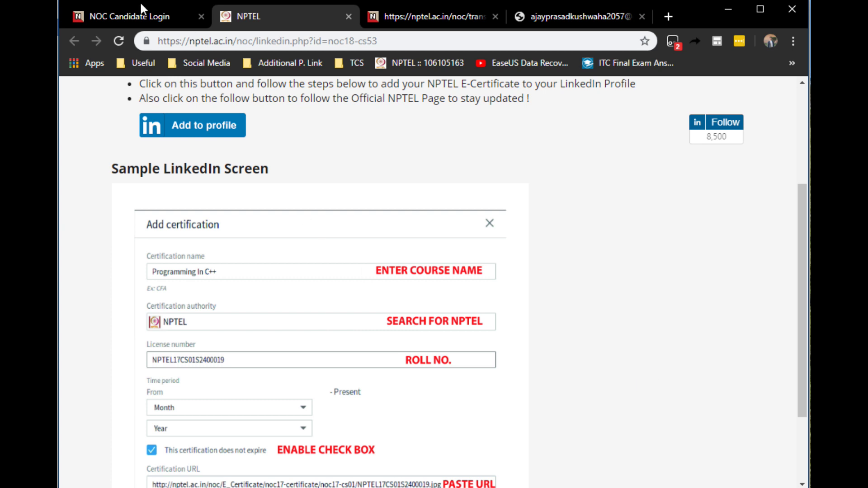
pyautogui.click(131, 14)
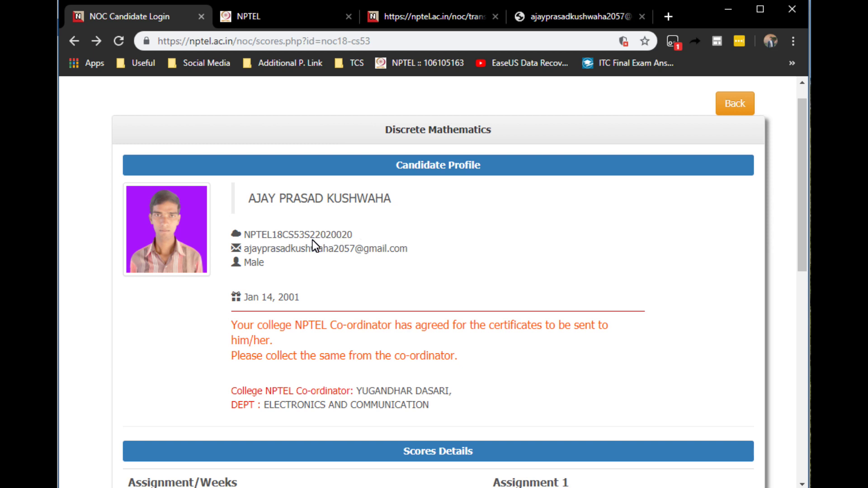
pyautogui.click(268, 20)
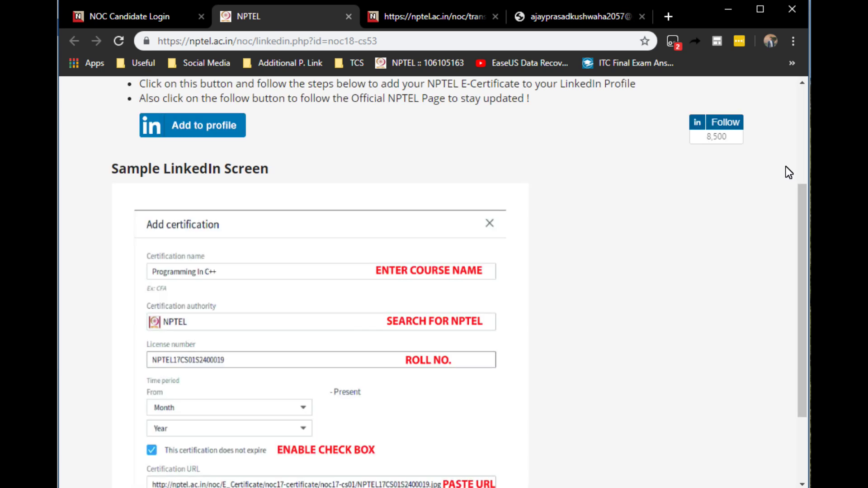
pyautogui.moveTo(803, 222); pyautogui.dragTo(806, 290)
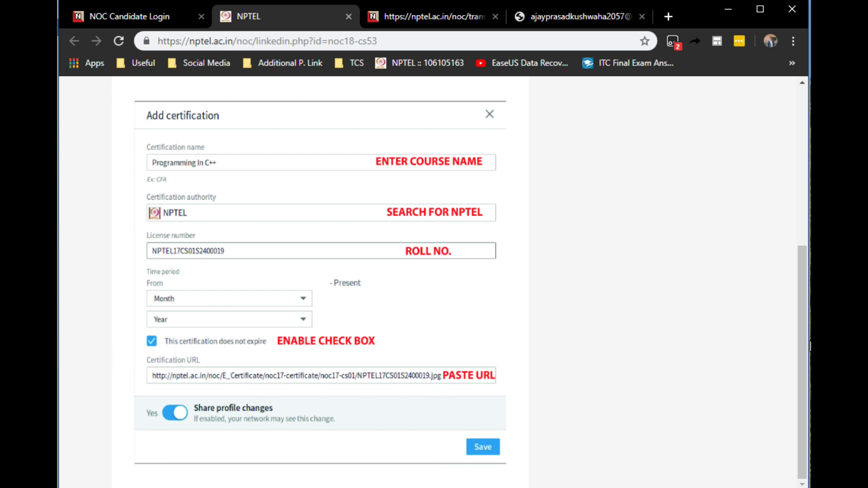
pyautogui.moveTo(803, 340); pyautogui.dragTo(801, 153)
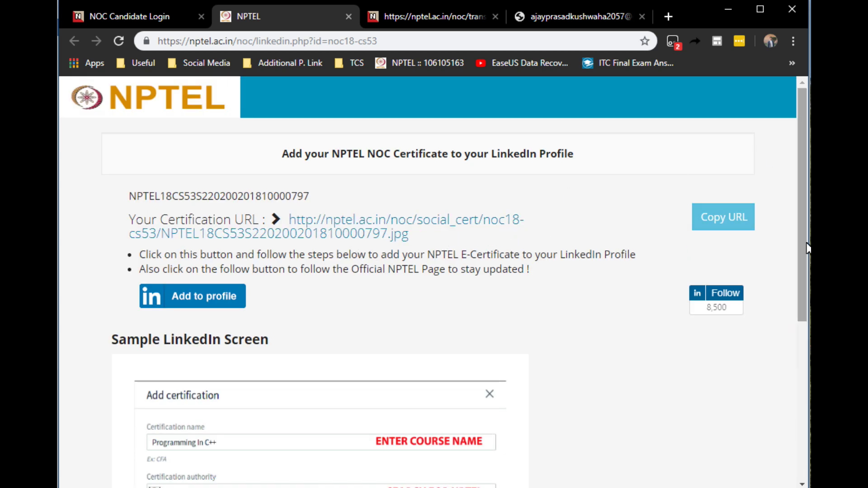
pyautogui.click(798, 458)
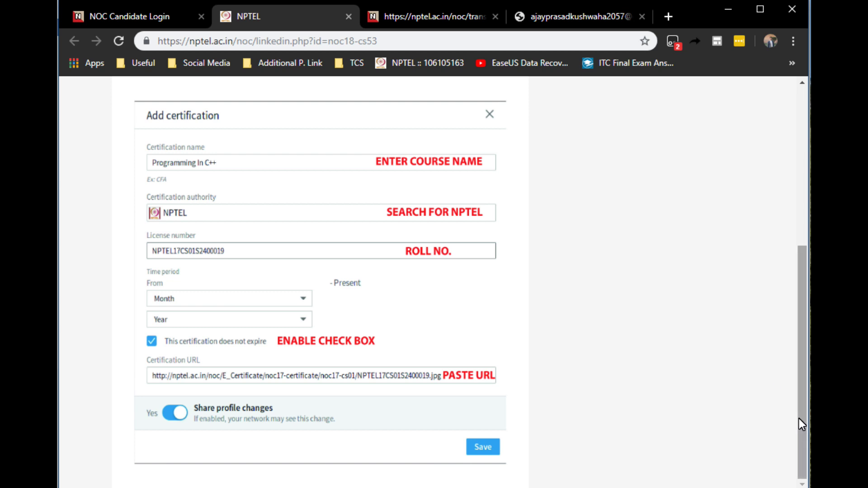
pyautogui.moveTo(804, 421); pyautogui.dragTo(803, 190)
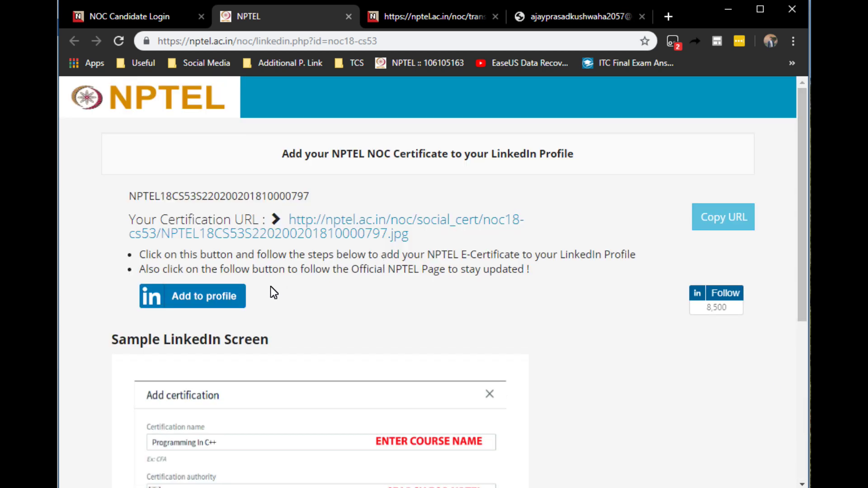
# Open the certificate's LinkedIn add-to-profile link in a separate browser tab and switch to it.
pyautogui.rightClick(189, 295)
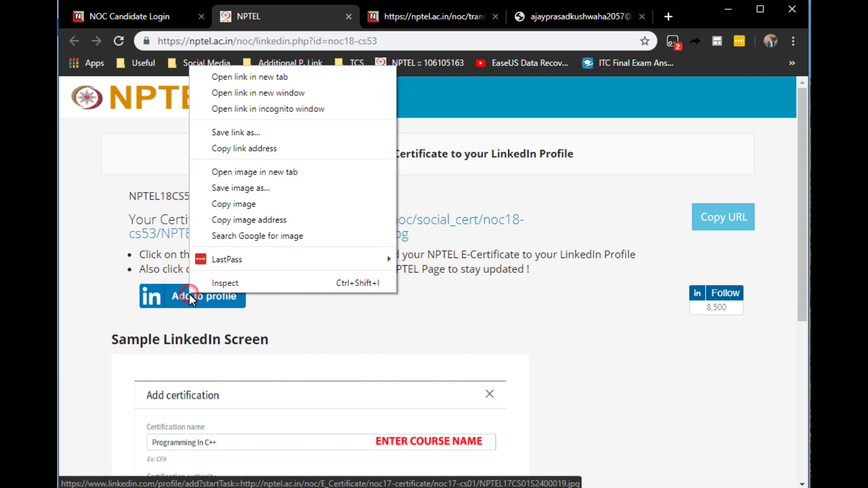
pyautogui.click(253, 78)
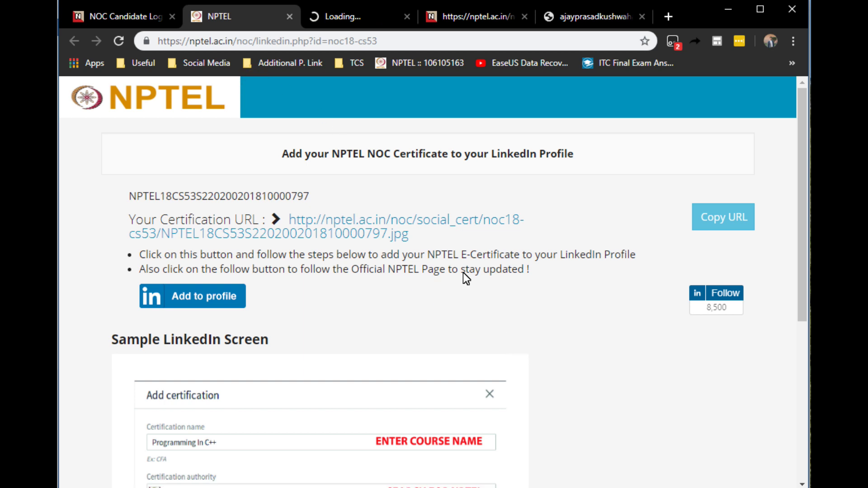
pyautogui.click(352, 18)
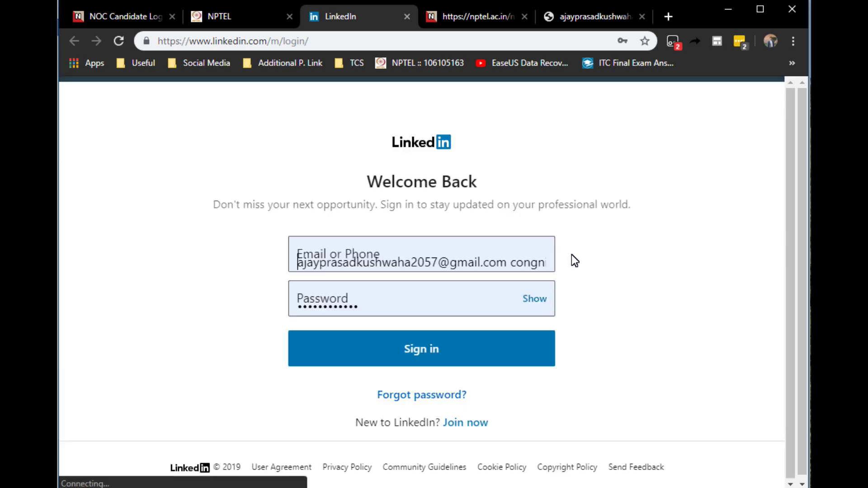
# Sign in to LinkedIn with the saved e-mail and password, removing the extra text after the e-mail, and decline saving the login to LastPass.
pyautogui.click(512, 263)
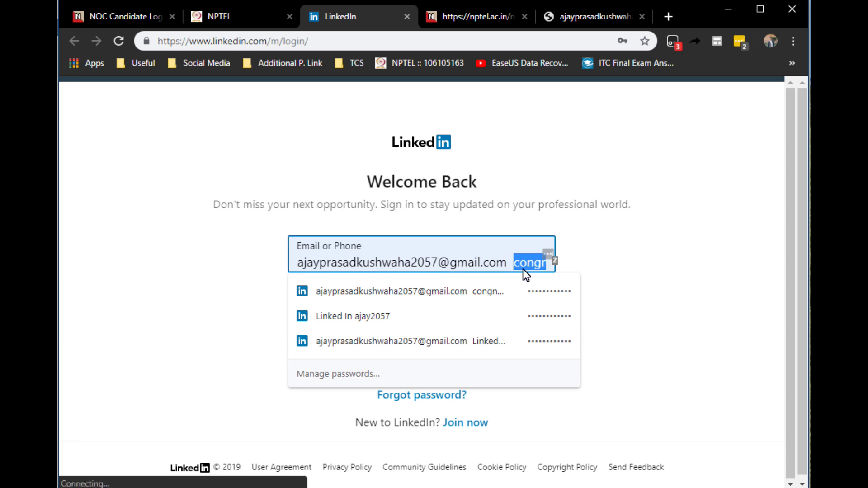
pyautogui.click(480, 341)
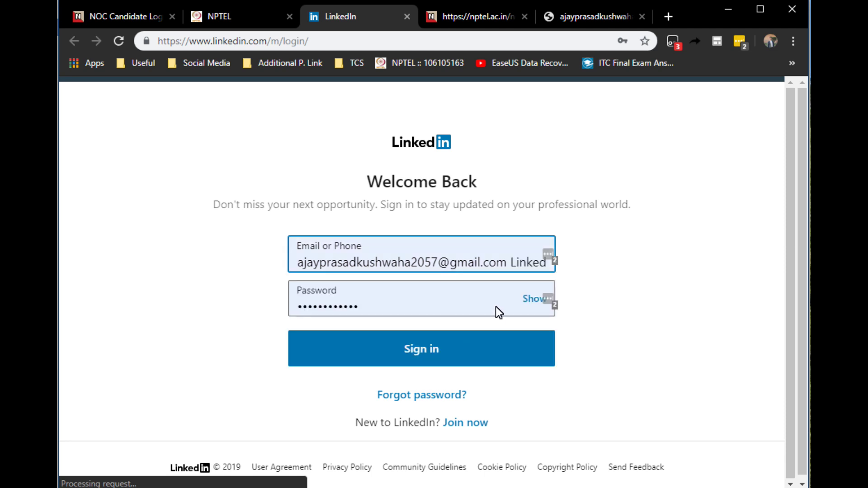
pyautogui.moveTo(514, 264); pyautogui.dragTo(558, 265)
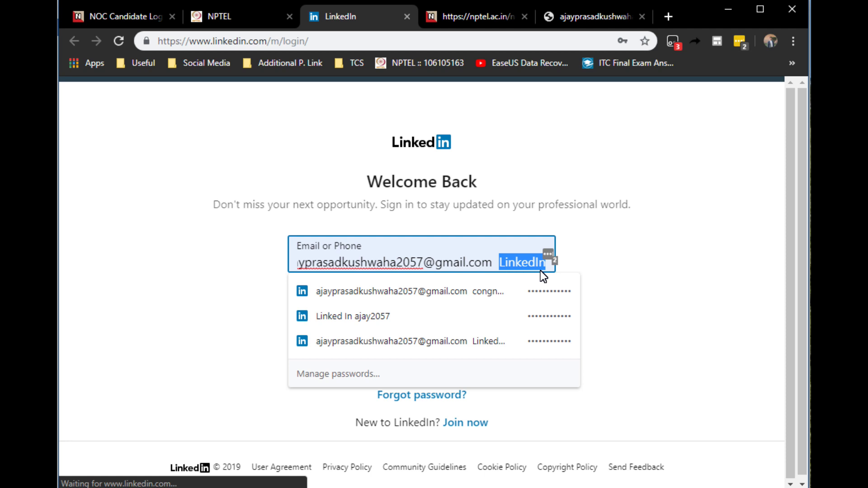
pyautogui.press('BackSpace')
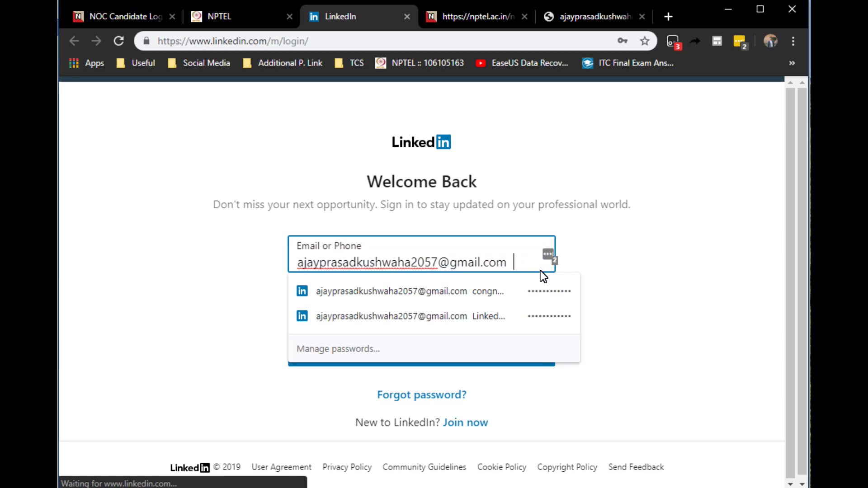
pyautogui.click(639, 285)
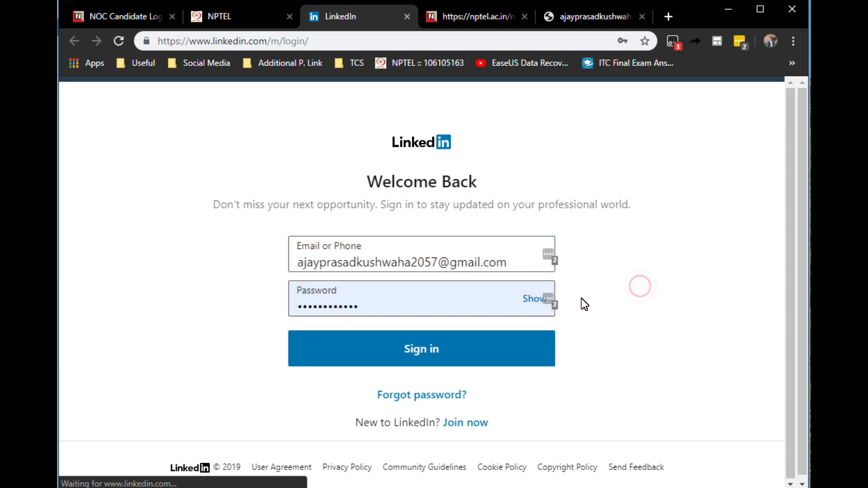
pyautogui.click(427, 362)
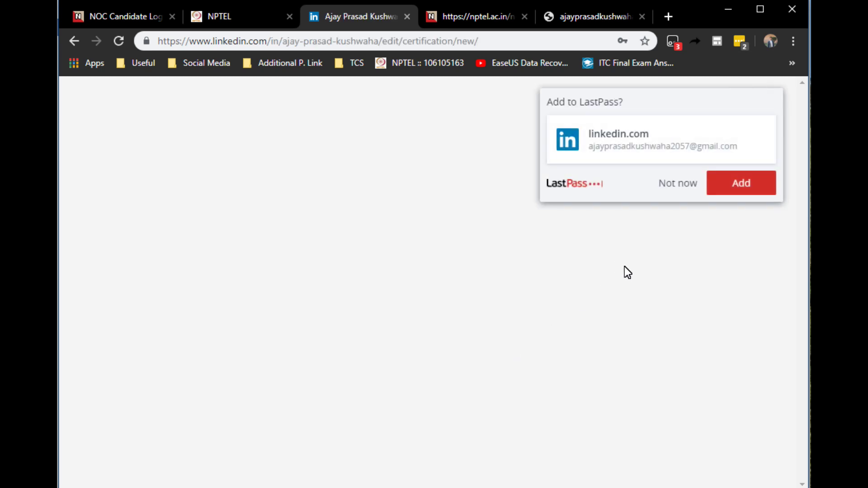
pyautogui.click(672, 182)
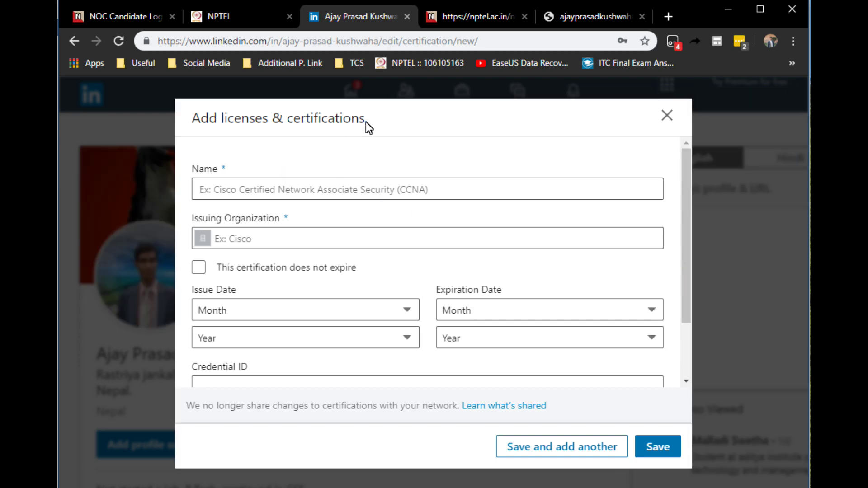
# Fill in the LinkedIn certification name with "Discrete Mathematics", copied from the course heading on the NPTEL scores page.
pyautogui.scroll(-2, 429, 180)
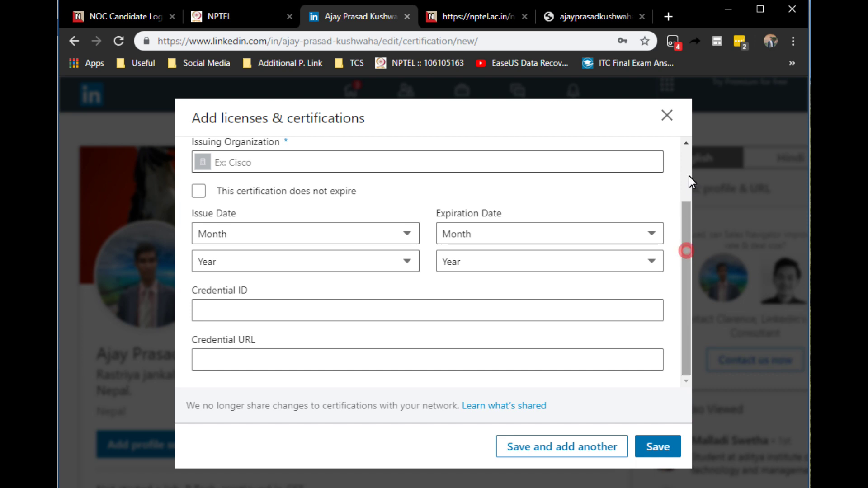
pyautogui.scroll(2, 689, 181)
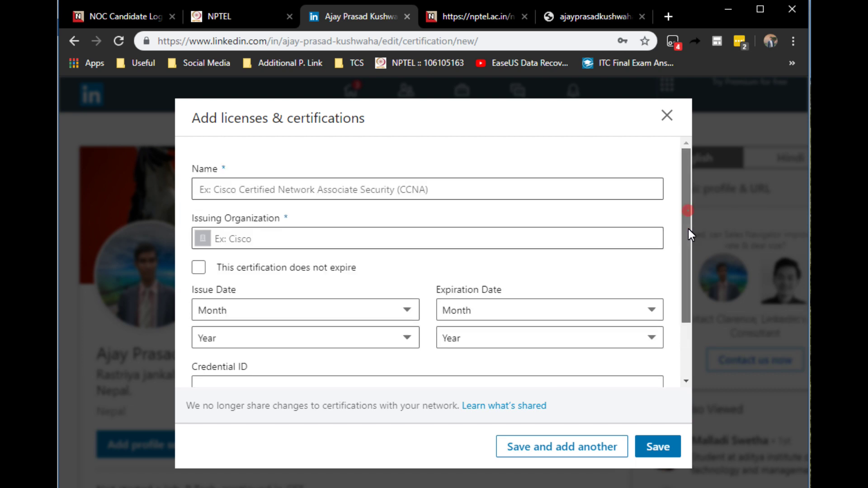
pyautogui.scroll(-2, 691, 280)
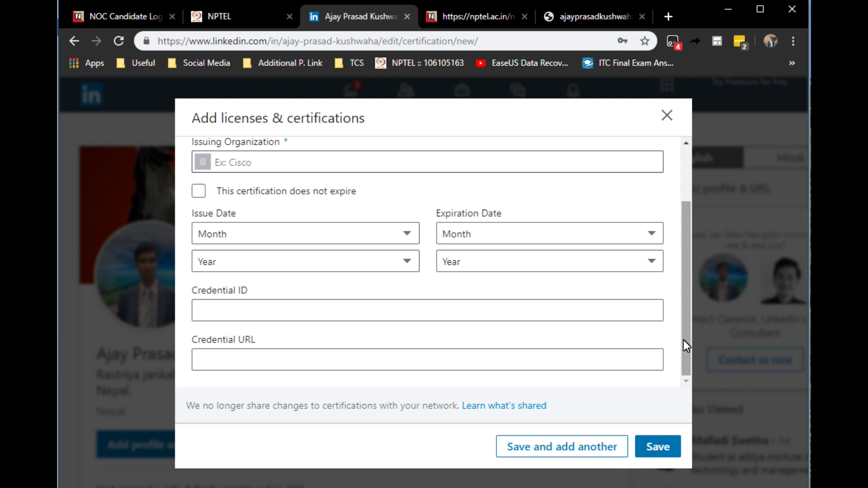
pyautogui.scroll(2, 674, 244)
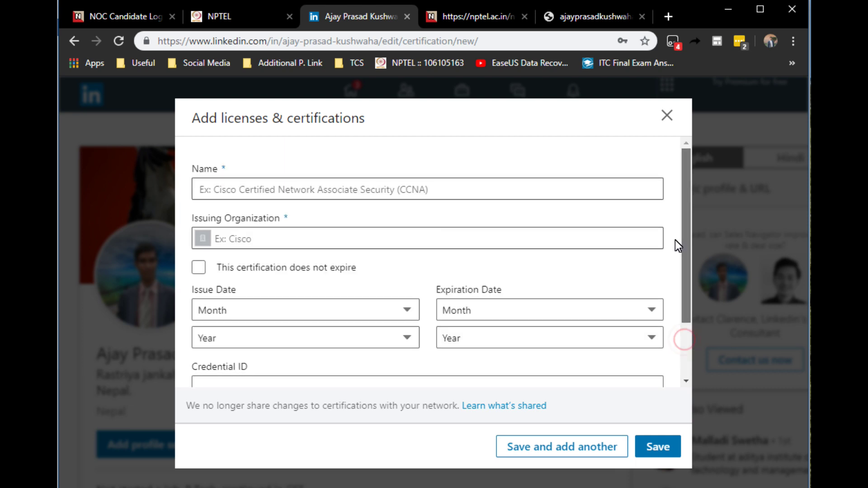
pyautogui.click(270, 191)
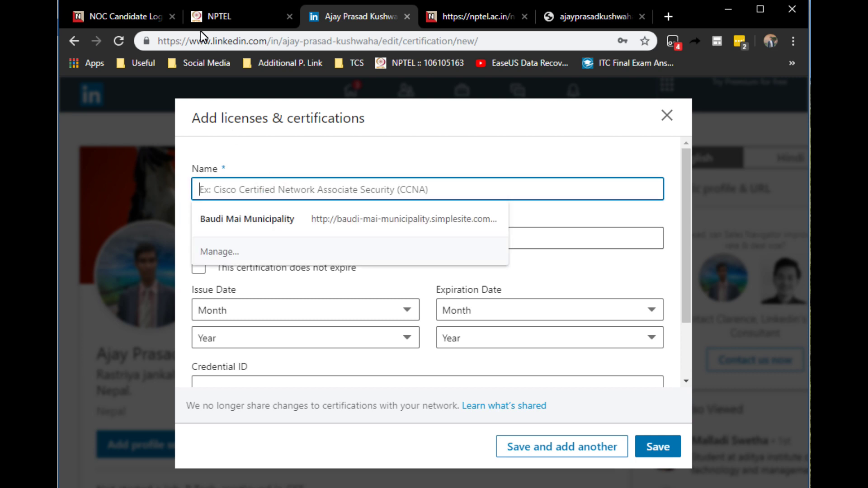
pyautogui.click(127, 14)
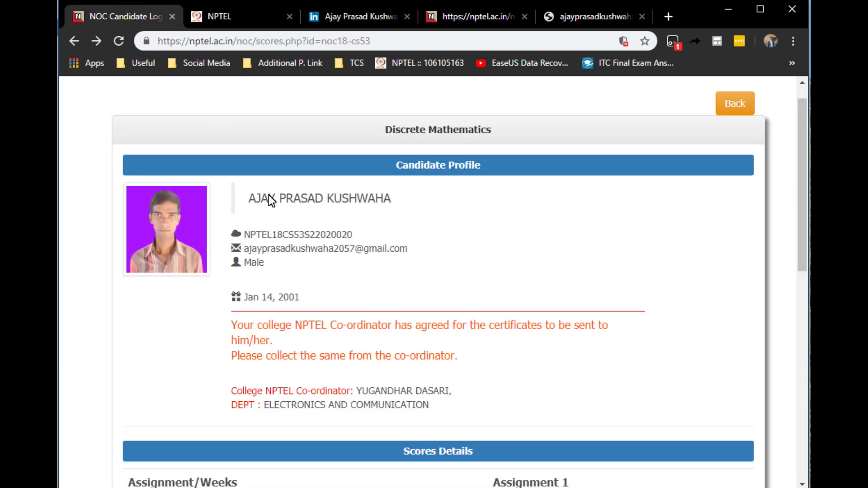
pyautogui.moveTo(383, 130); pyautogui.dragTo(467, 138)
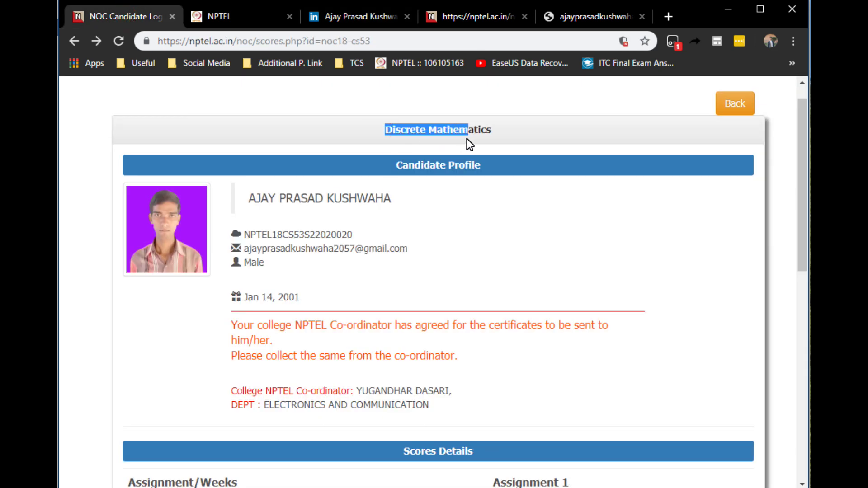
pyautogui.rightClick(490, 131)
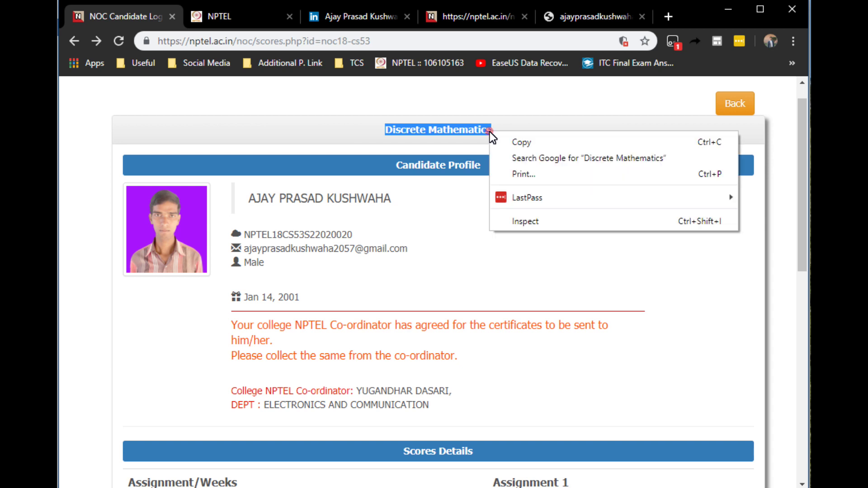
pyautogui.click(513, 141)
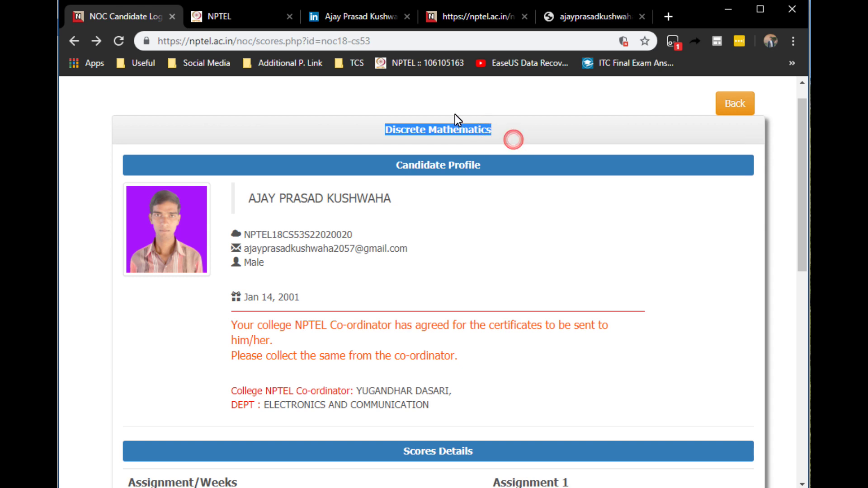
pyautogui.click(332, 16)
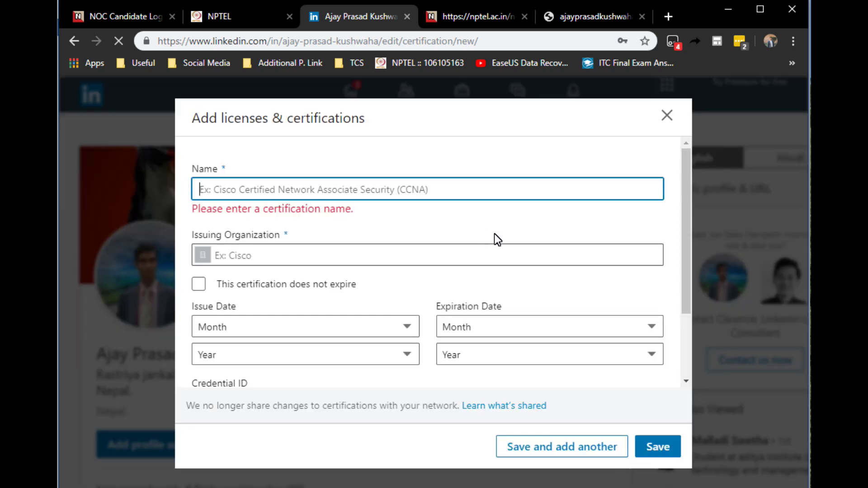
pyautogui.click(339, 194)
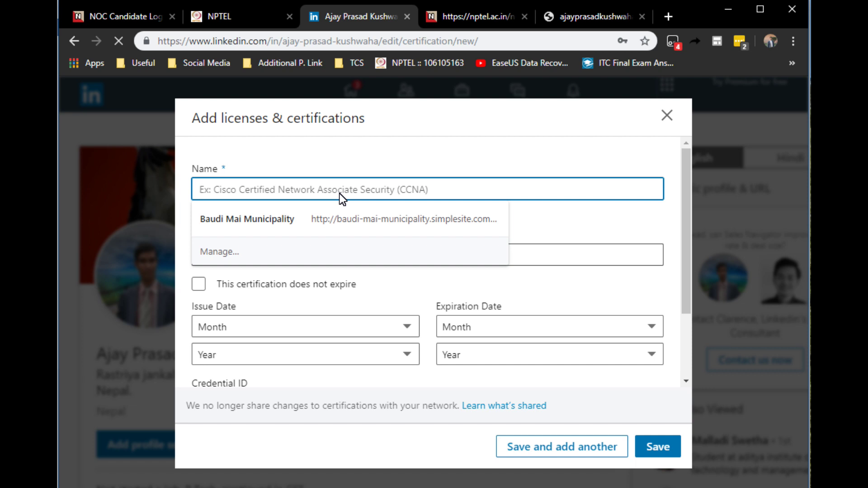
pyautogui.hotkey('ctrl', 'v')
# Set the certification's issuing organization to NPTEL, choosing the matching E-Learning organization from the suggestions.
pyautogui.click(285, 241)
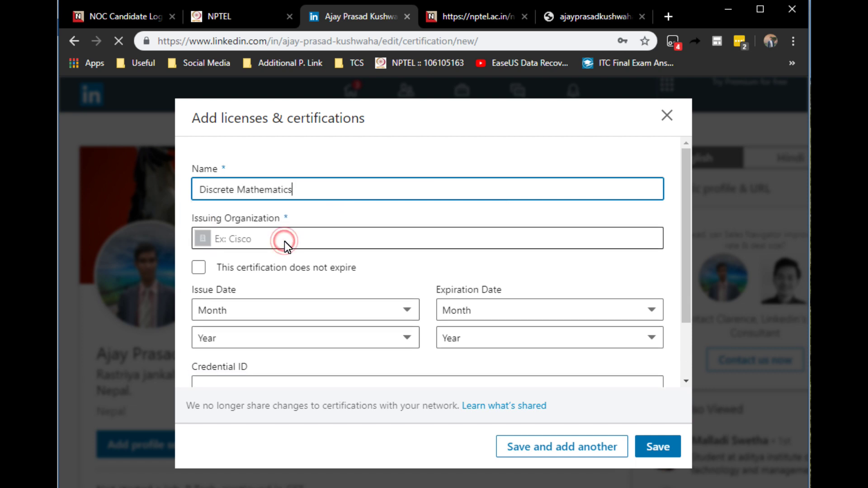
pyautogui.write('NPT')
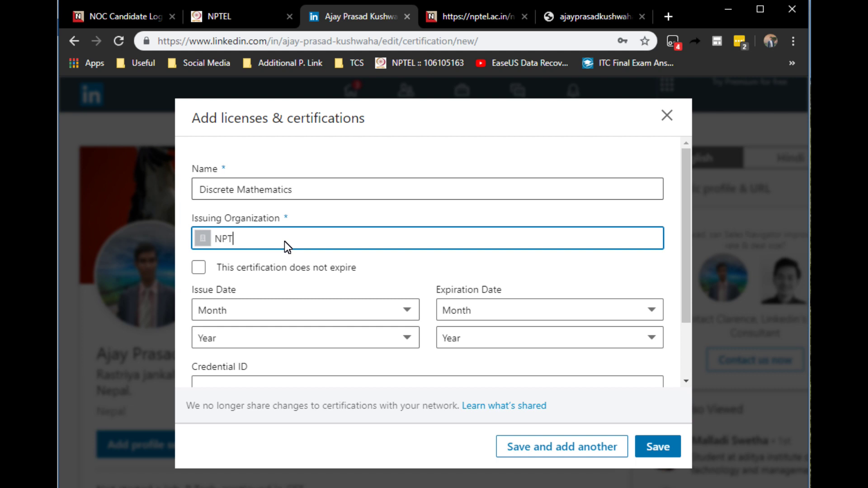
pyautogui.write('E')
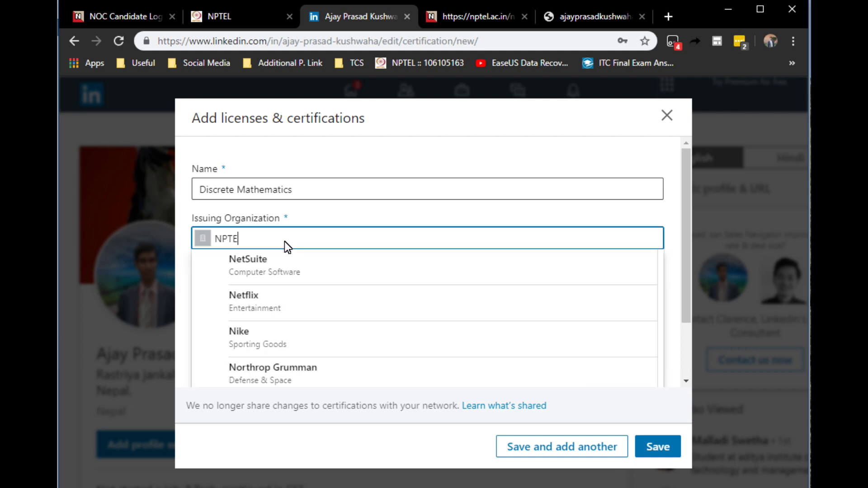
pyautogui.write('L')
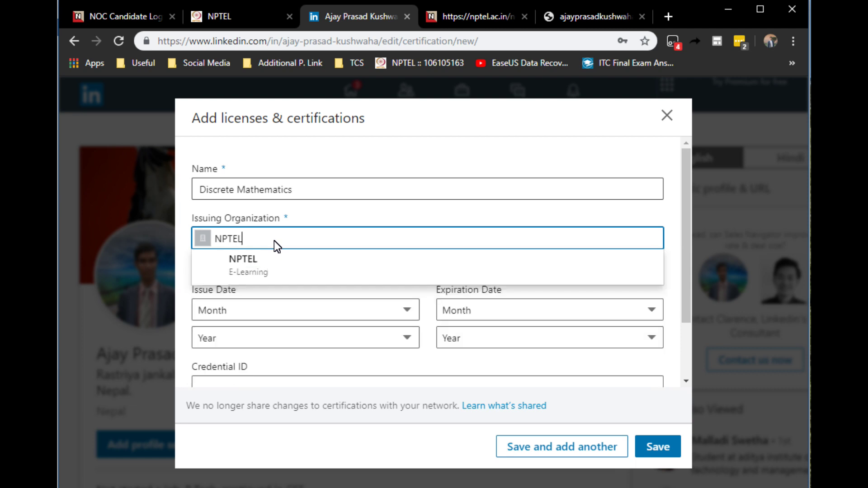
pyautogui.click(258, 264)
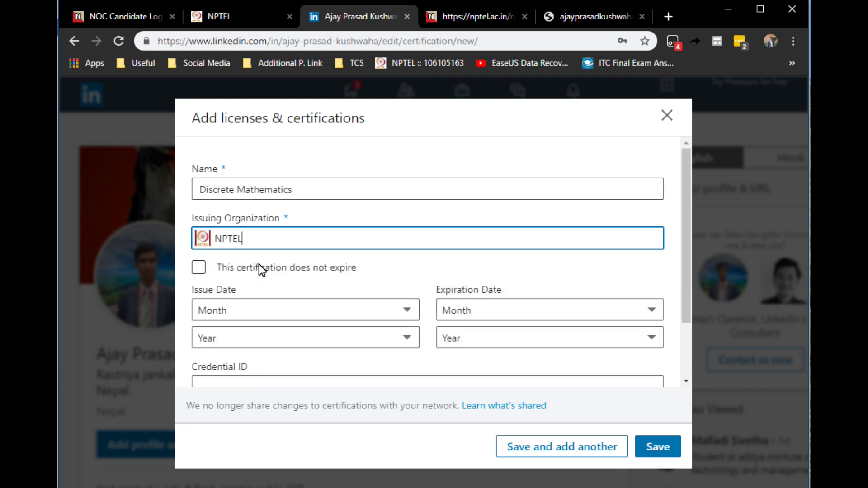
# Mark the certification as not expiring and set its issue date to October 2018.
pyautogui.click(200, 267)
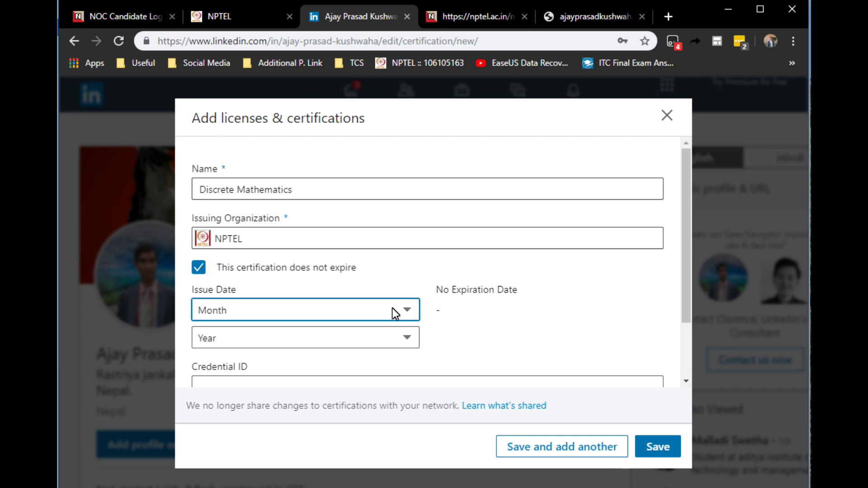
pyautogui.click(407, 310)
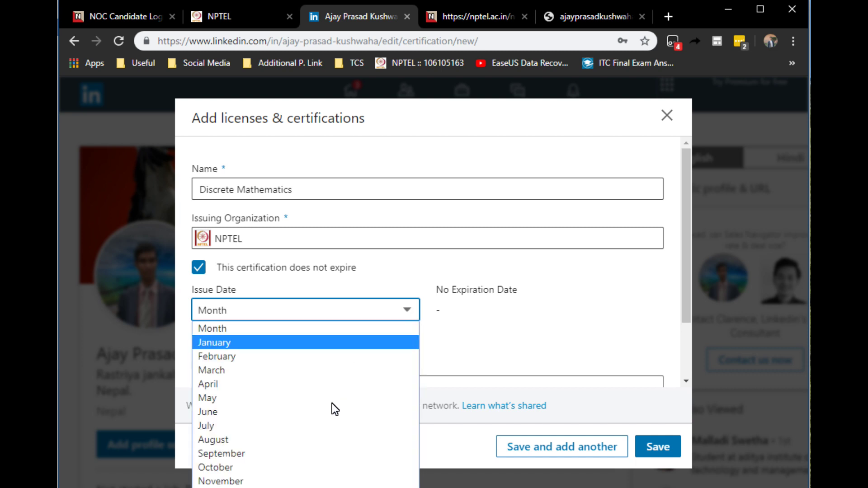
pyautogui.click(227, 468)
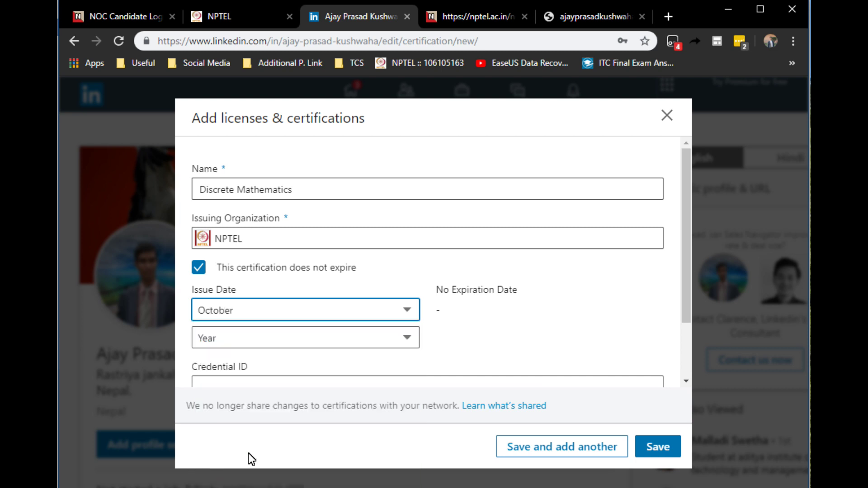
pyautogui.click(389, 338)
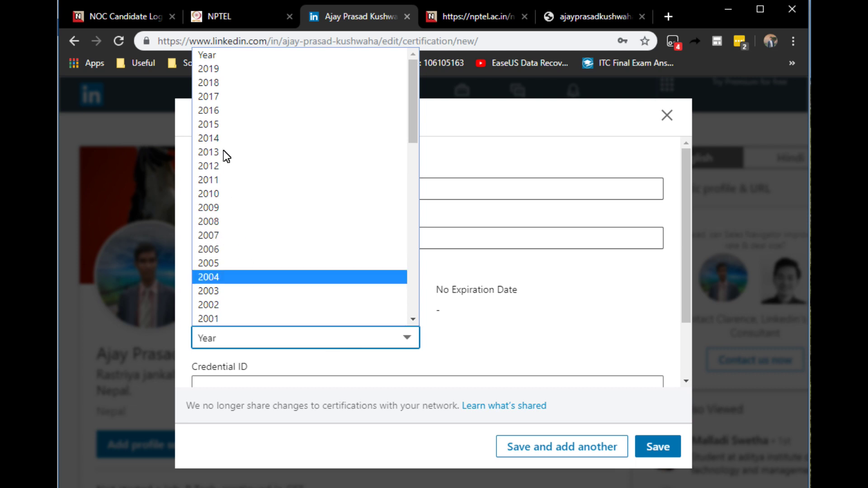
pyautogui.click(216, 86)
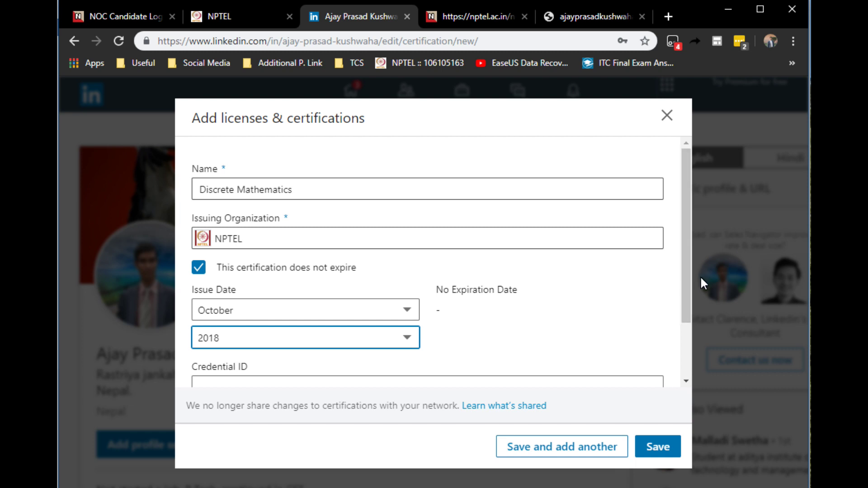
# Copy the candidate's roll number from the NPTEL Discrete Mathematics scores page into the Credential ID of the LinkedIn certification.
pyautogui.moveTo(685, 286); pyautogui.dragTo(689, 371)
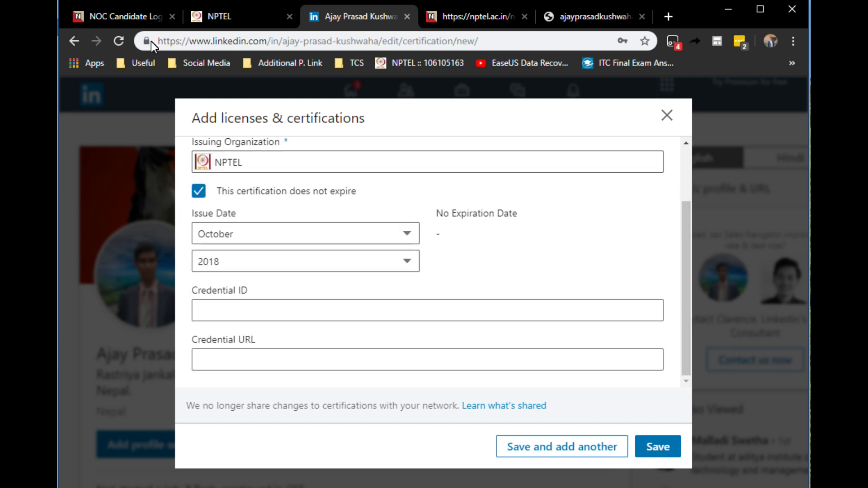
pyautogui.click(111, 13)
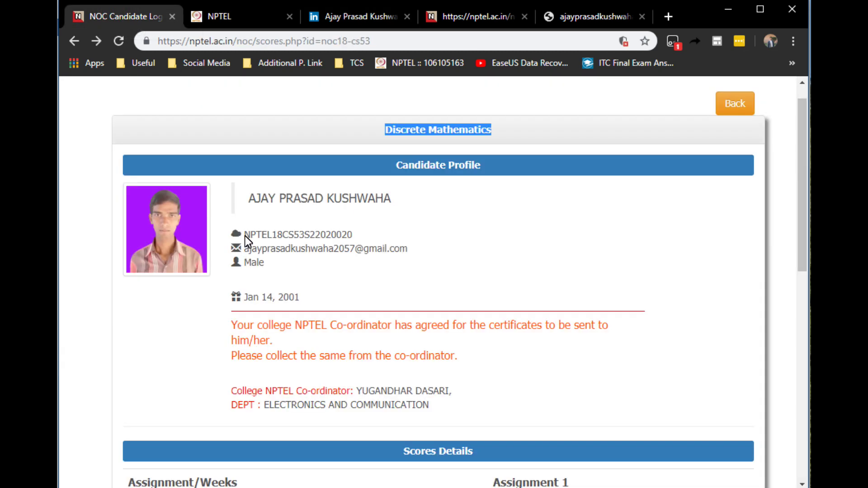
pyautogui.moveTo(245, 235); pyautogui.dragTo(350, 235)
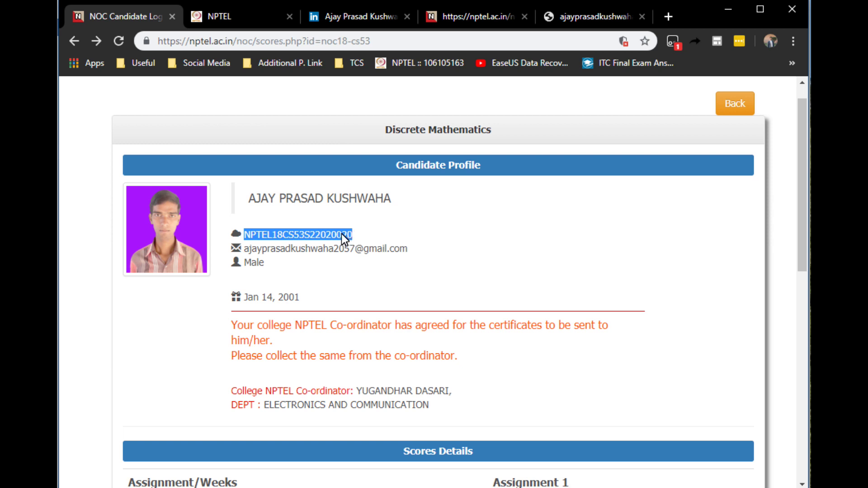
pyautogui.rightClick(342, 234)
pyautogui.click(358, 243)
pyautogui.click(352, 15)
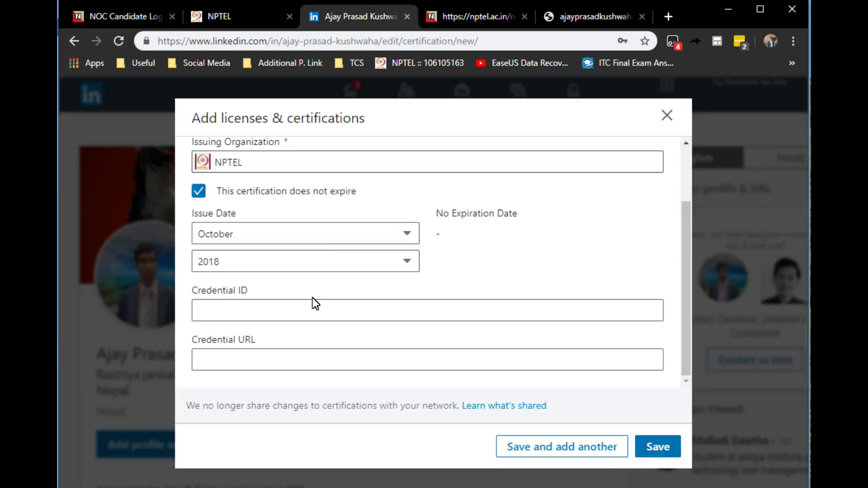
pyautogui.click(231, 315)
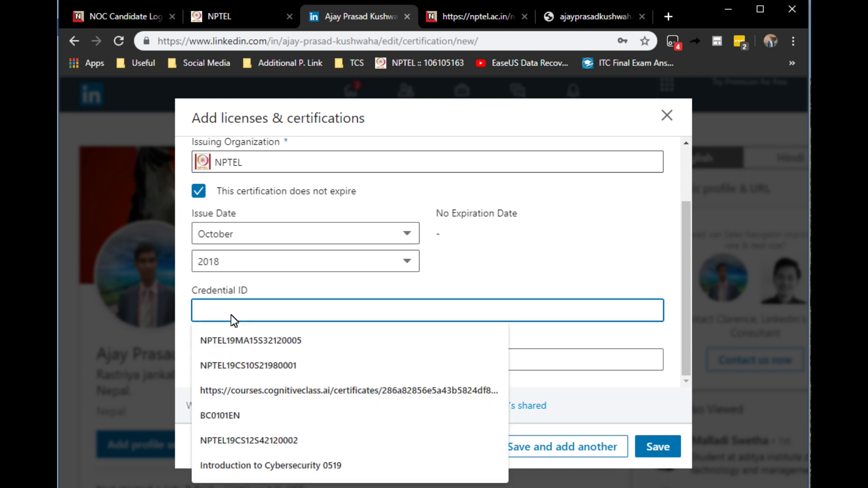
pyautogui.hotkey('ctrl', 'v')
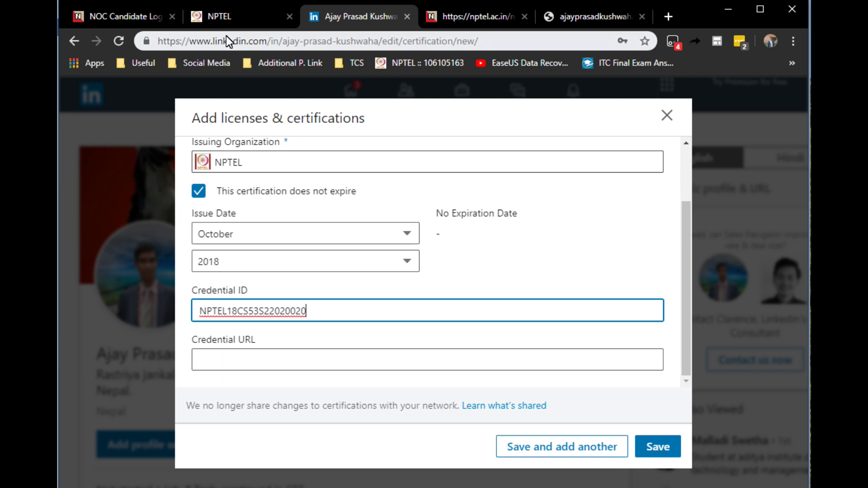
# Copy the certification URL from the NPTEL add-to-LinkedIn page into the Credential URL and save the certification.
pyautogui.click(213, 19)
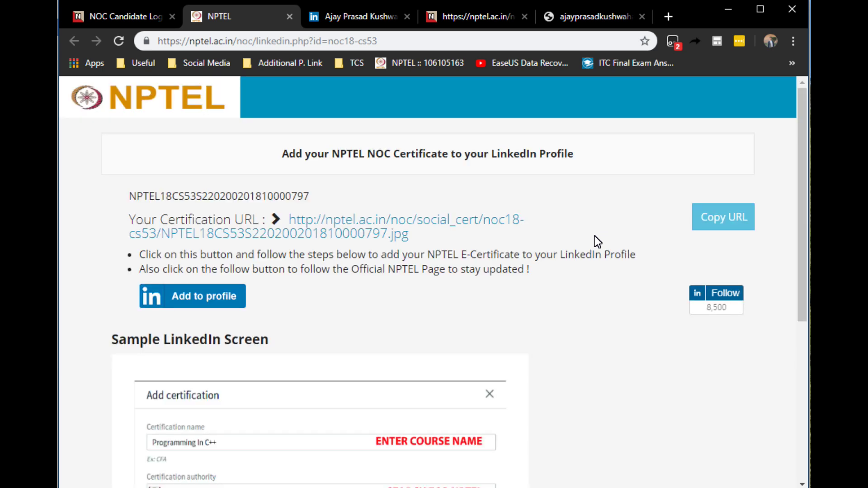
pyautogui.click(713, 228)
pyautogui.click(327, 23)
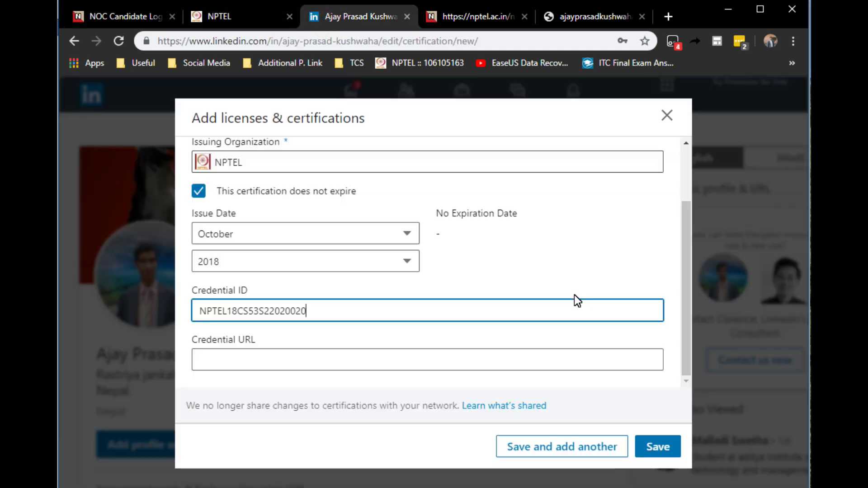
pyautogui.click(327, 354)
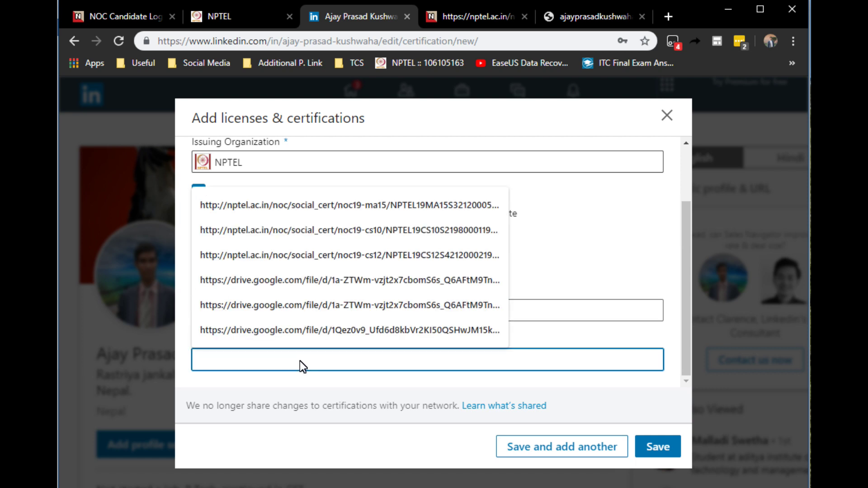
pyautogui.hotkey('ctrl', 'v')
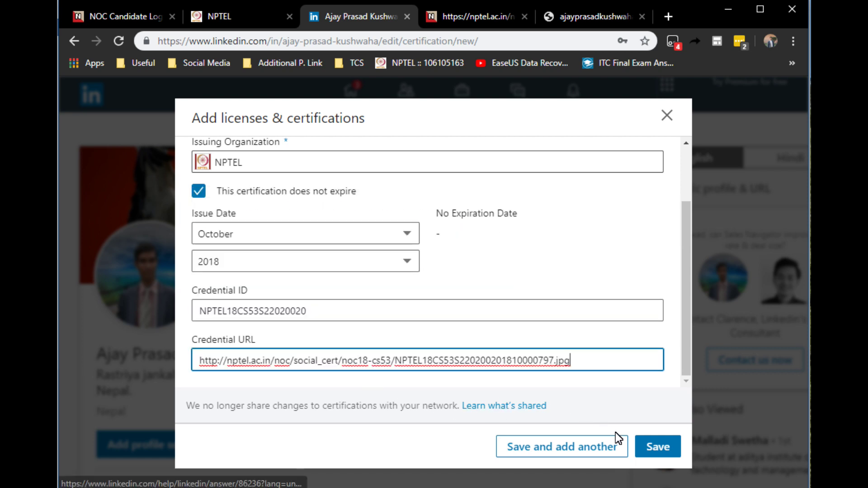
pyautogui.click(652, 444)
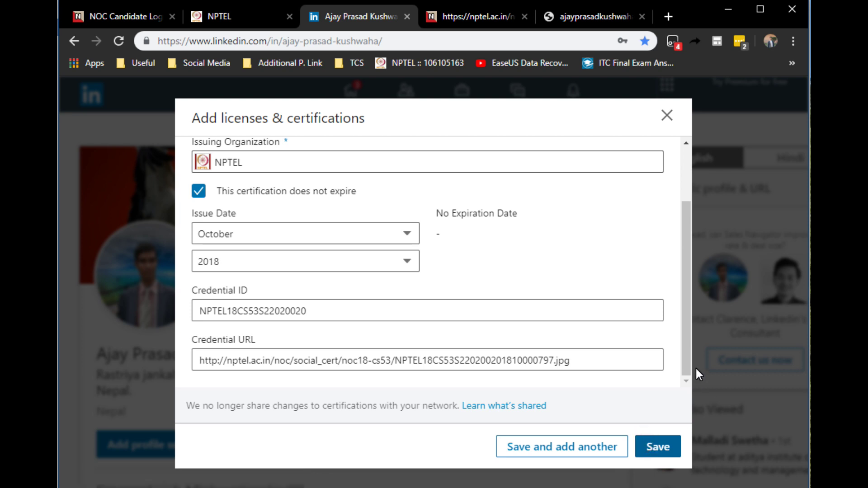
pyautogui.click(684, 322)
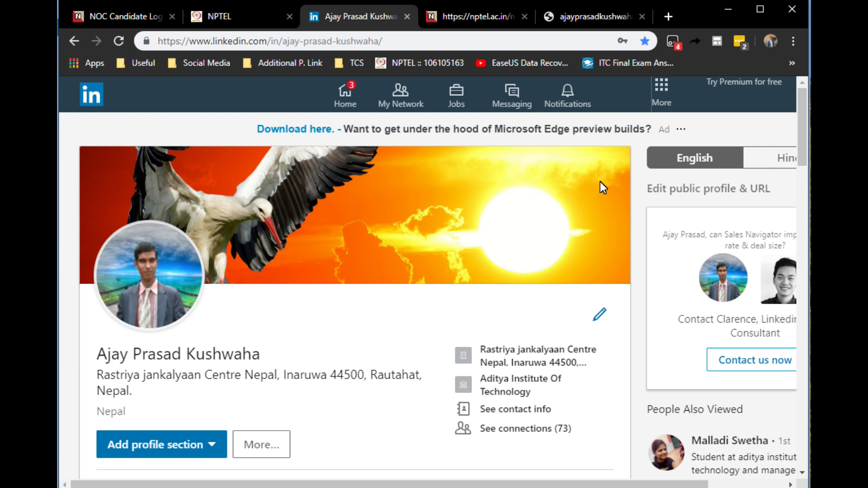
pyautogui.click(411, 296)
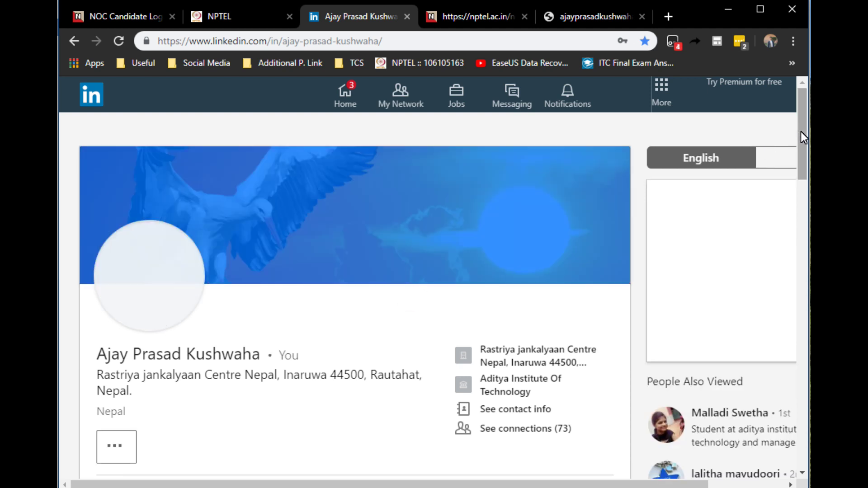
pyautogui.click(391, 327)
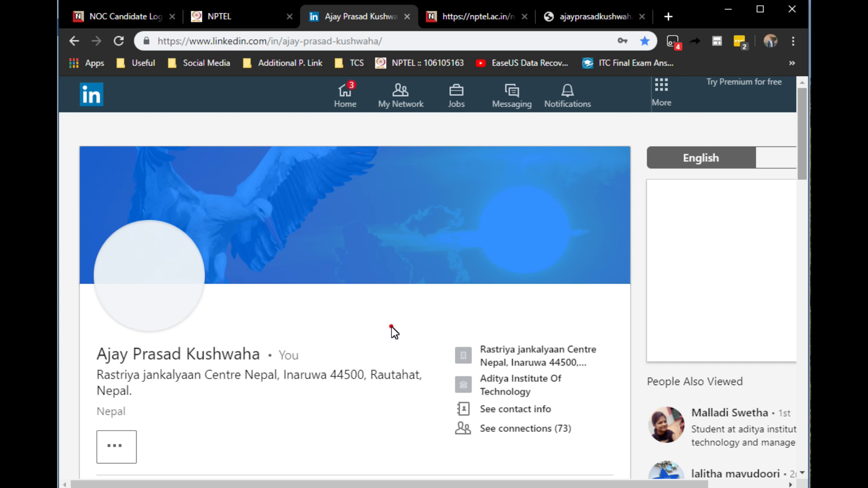